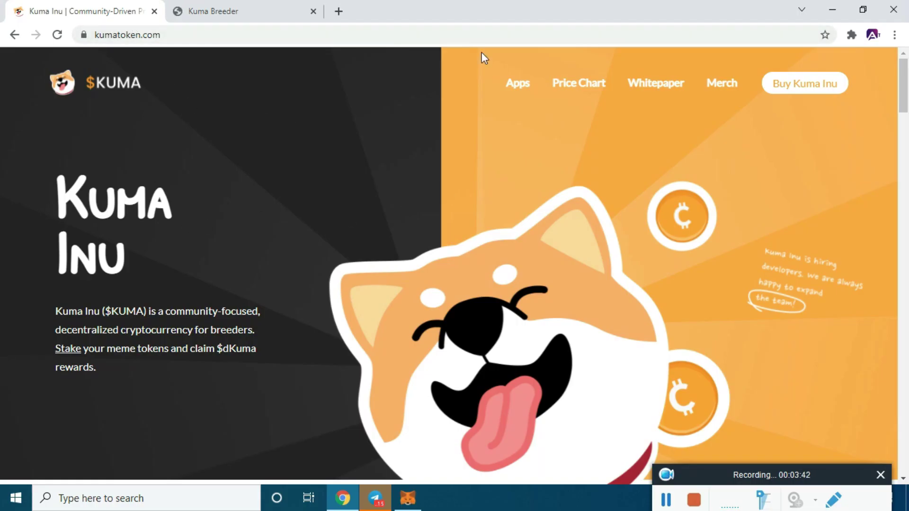
On kumatoken.com, jump to the Our products section via Apps and find the Kuma Breeder card.
{"action": "scroll", "coordinate": [543, 156], "scroll_direction": "down", "scroll_amount": 7}
{"action": "scroll", "coordinate": [426, 242], "scroll_direction": "up", "scroll_amount": 7}
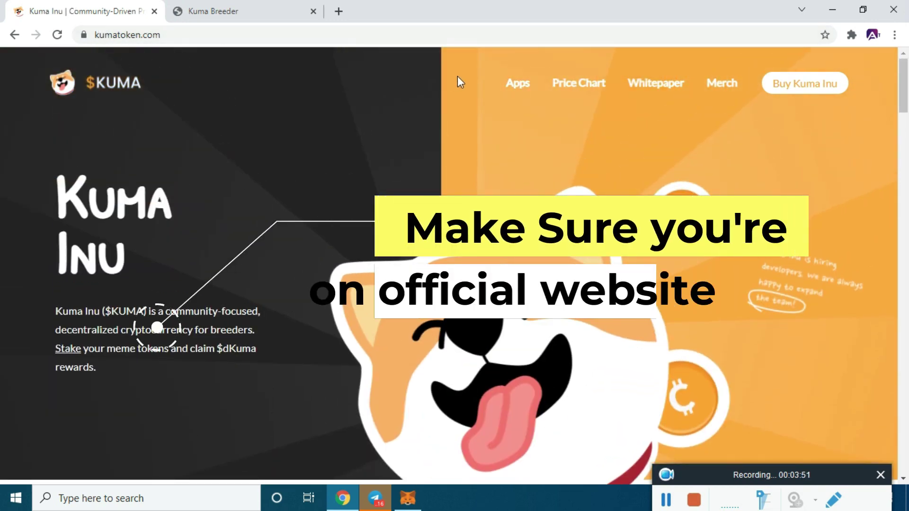
{"action": "left_click", "coordinate": [519, 88]}
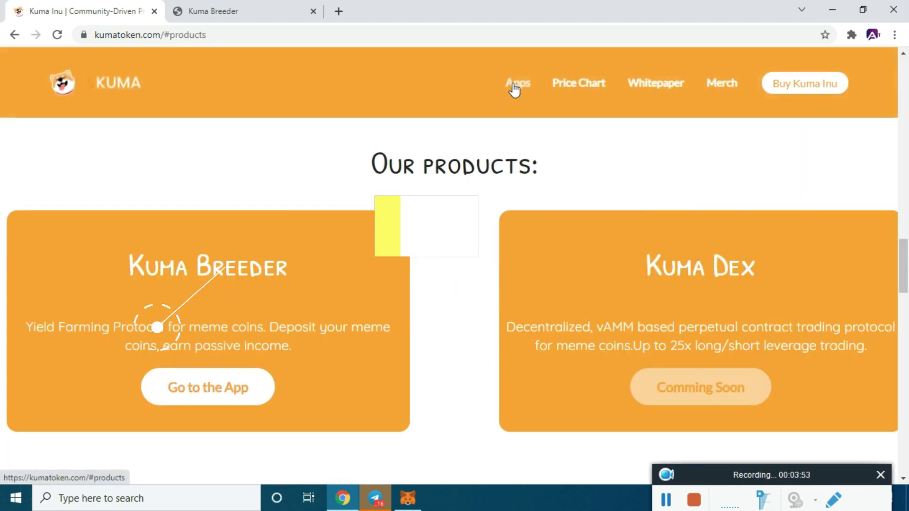
{"action": "scroll", "coordinate": [276, 239], "scroll_direction": "down", "scroll_amount": 3}
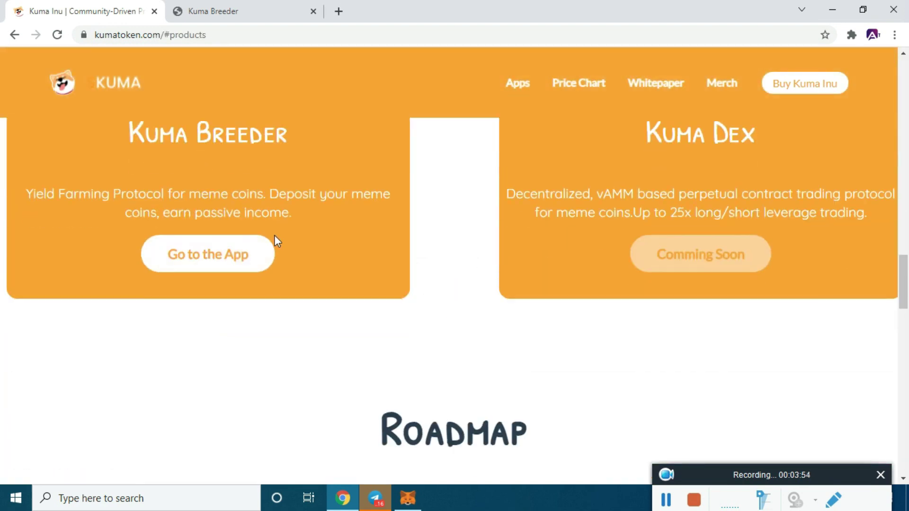
Open the Kuma Breeder app in a new tab and verify its address is app.kumatoken.com.
{"action": "left_click", "coordinate": [234, 256]}
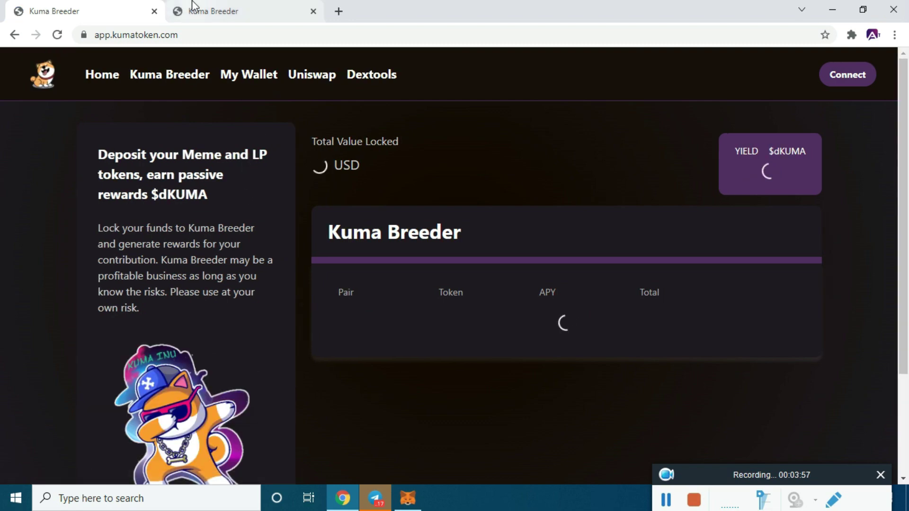
{"action": "left_click", "coordinate": [201, 6]}
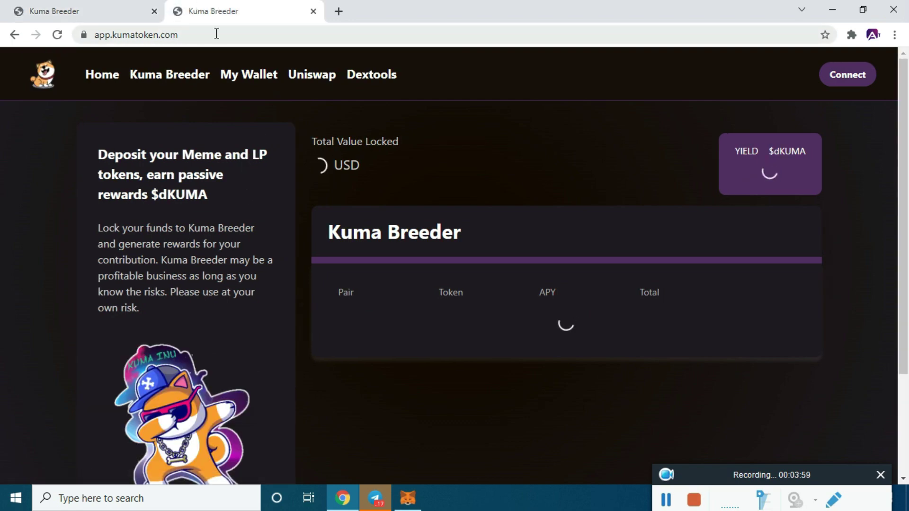
{"action": "left_click", "coordinate": [68, 9]}
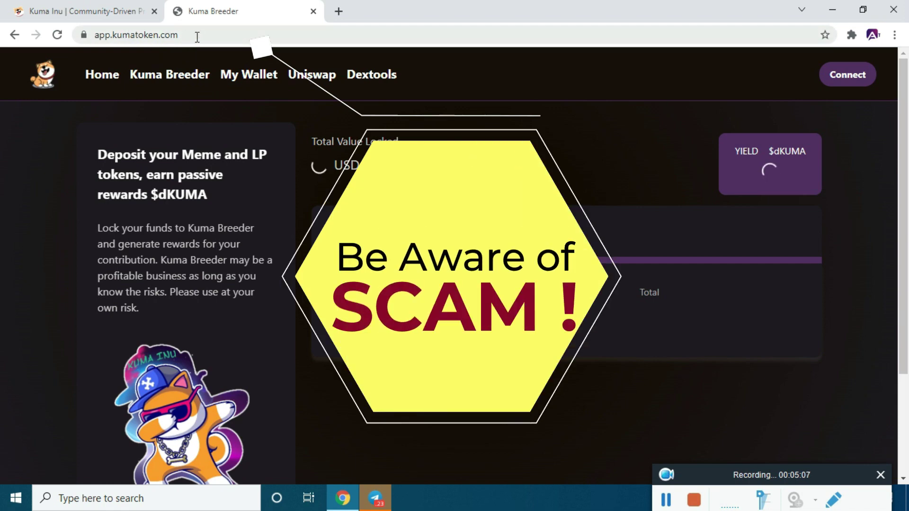
{"action": "left_click", "coordinate": [198, 36]}
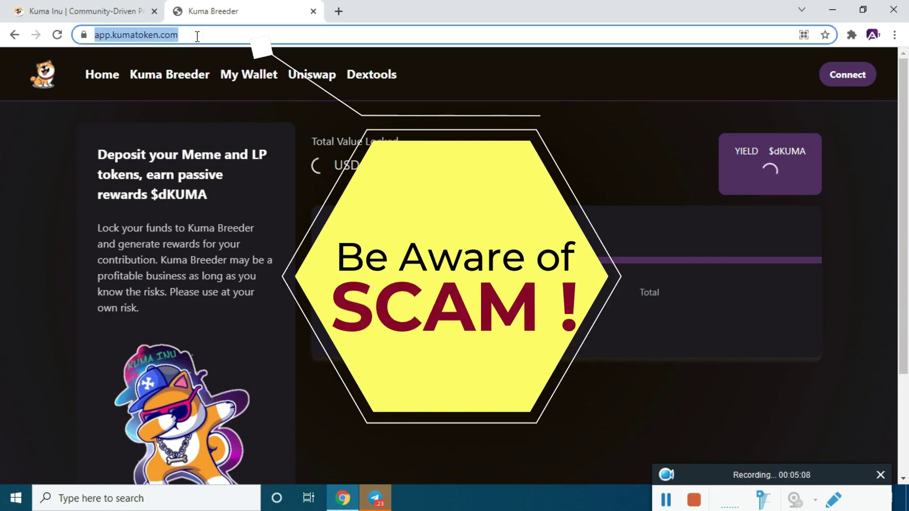
{"action": "key", "text": "End"}
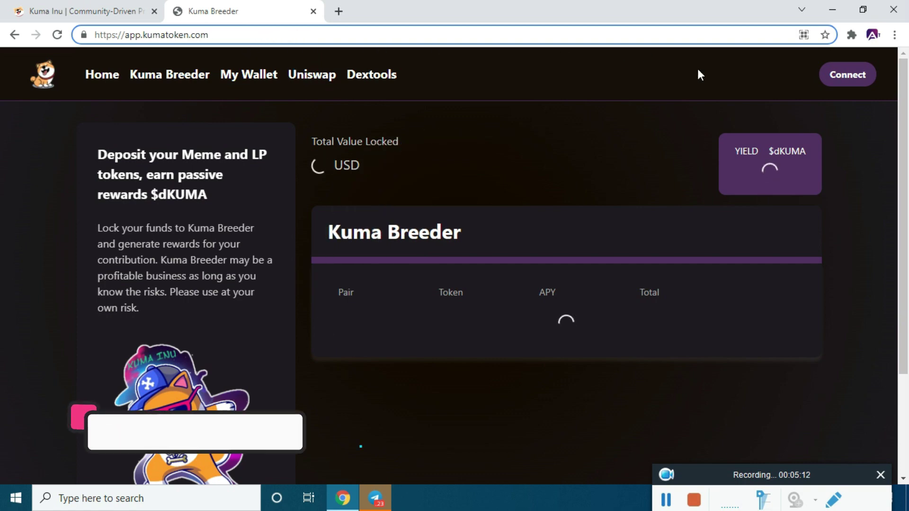
Connect MetaMask Account 1 to Kuma Breeder, approving the Next and Connect prompts.
{"action": "left_click", "coordinate": [846, 74]}
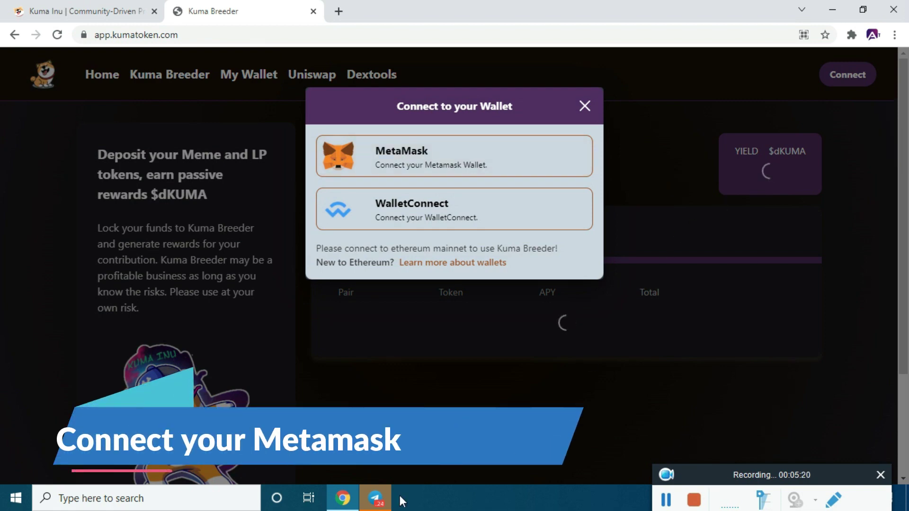
{"action": "left_click", "coordinate": [851, 36]}
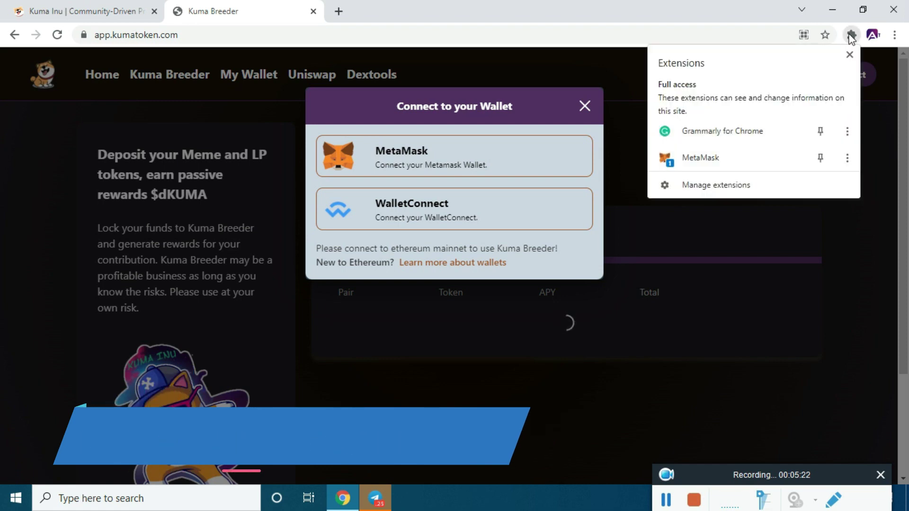
{"action": "left_click", "coordinate": [701, 156]}
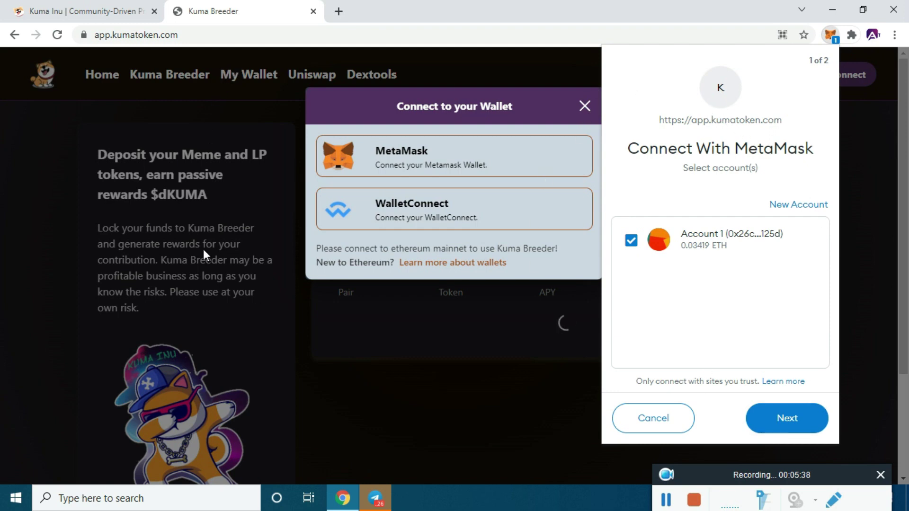
{"action": "left_click", "coordinate": [785, 418]}
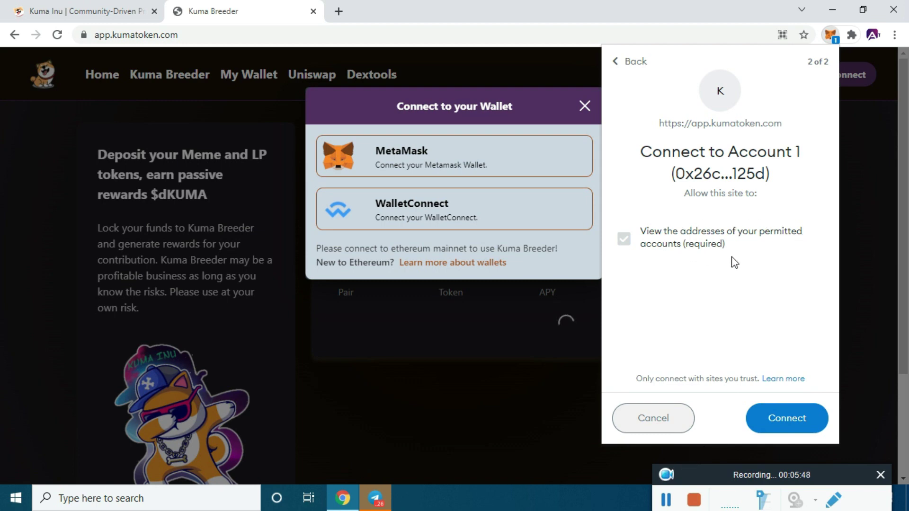
{"action": "left_click", "coordinate": [784, 418]}
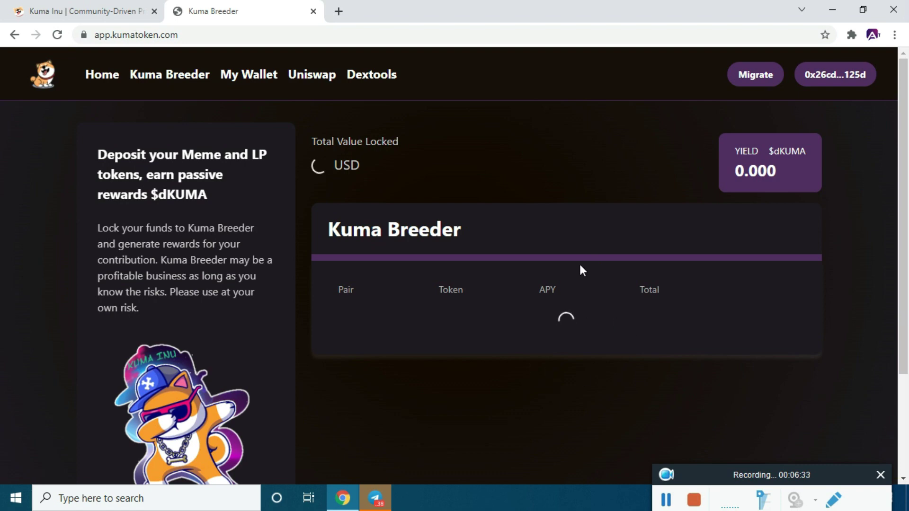
Review the My Wallet holdings, then return to the Kuma Breeder pool list.
{"action": "left_click", "coordinate": [244, 84]}
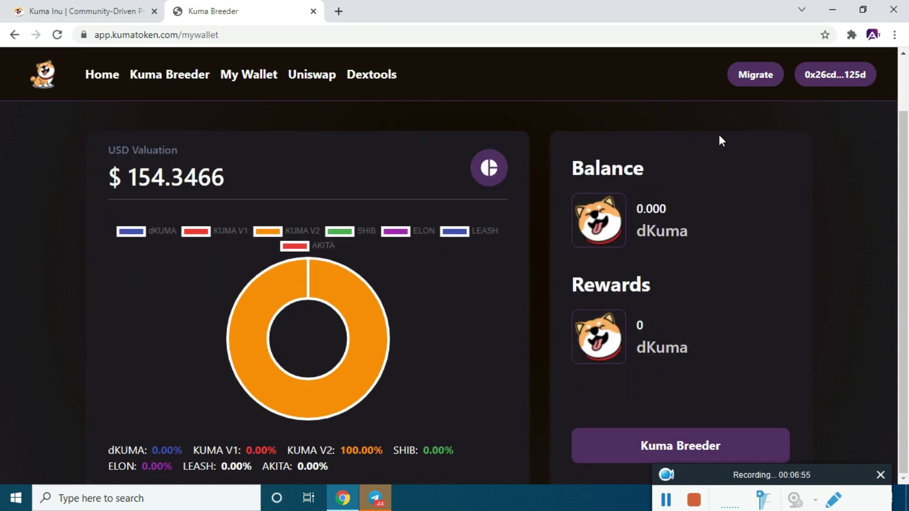
{"action": "left_click", "coordinate": [657, 448]}
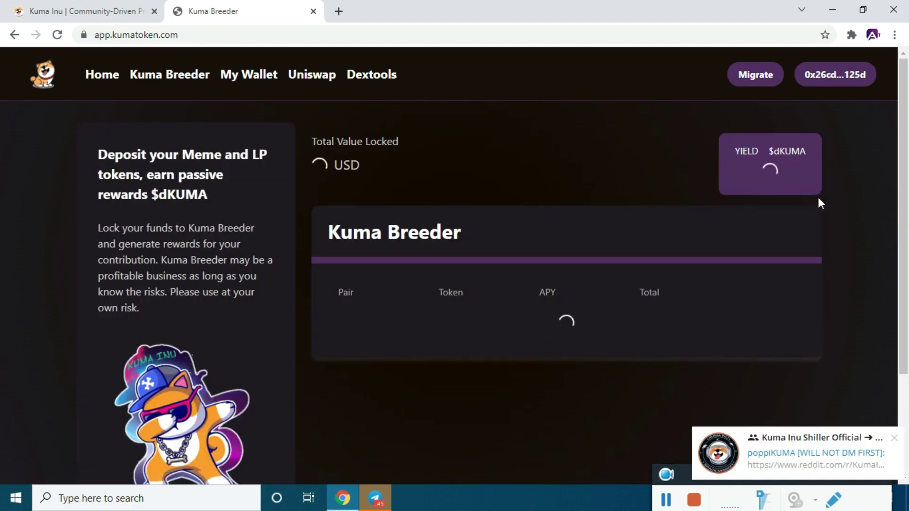
{"action": "scroll", "coordinate": [610, 182], "scroll_direction": "down", "scroll_amount": 3}
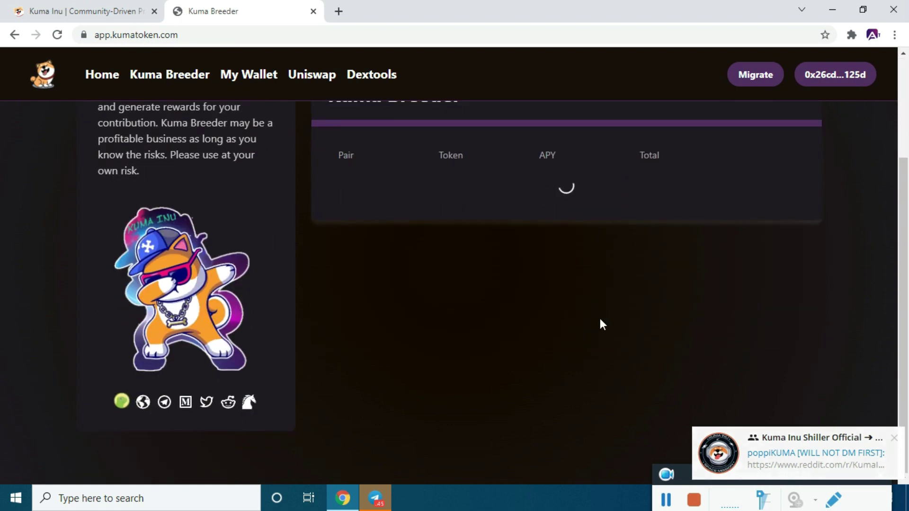
{"action": "scroll", "coordinate": [569, 324], "scroll_direction": "up", "scroll_amount": 3}
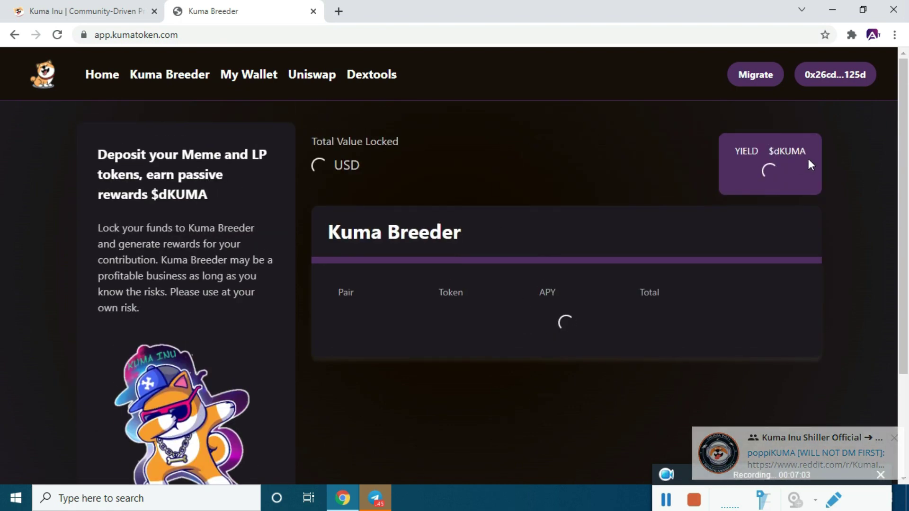
{"action": "scroll", "coordinate": [537, 199], "scroll_direction": "down", "scroll_amount": 2}
{"action": "scroll", "coordinate": [537, 201], "scroll_direction": "down", "scroll_amount": 2}
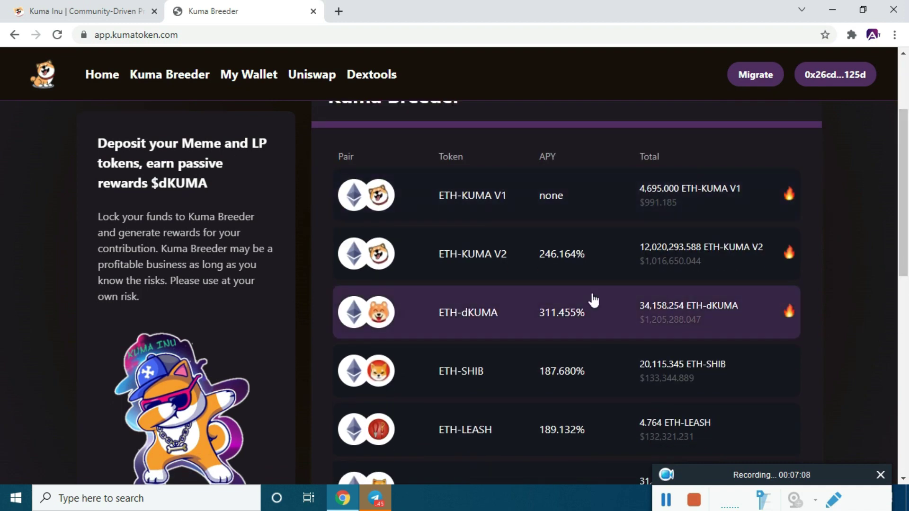
{"action": "scroll", "coordinate": [402, 284], "scroll_direction": "up", "scroll_amount": 3}
{"action": "scroll", "coordinate": [795, 279], "scroll_direction": "down", "scroll_amount": 4}
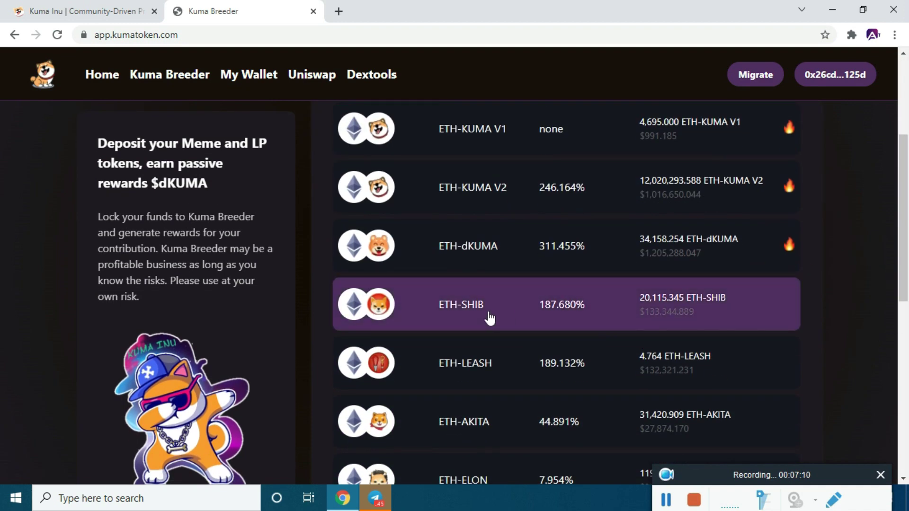
{"action": "scroll", "coordinate": [798, 337], "scroll_direction": "down", "scroll_amount": 3}
{"action": "scroll", "coordinate": [767, 327], "scroll_direction": "down", "scroll_amount": 4}
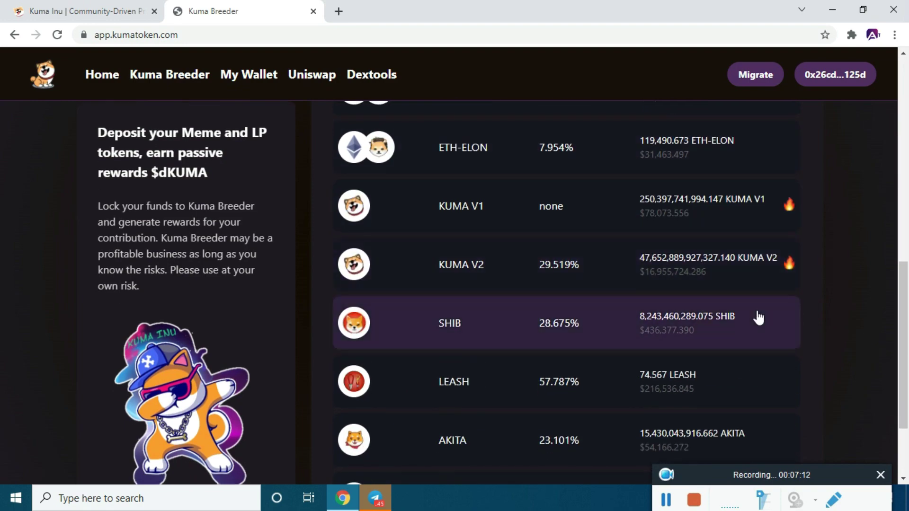
{"action": "scroll", "coordinate": [591, 325], "scroll_direction": "up", "scroll_amount": 10}
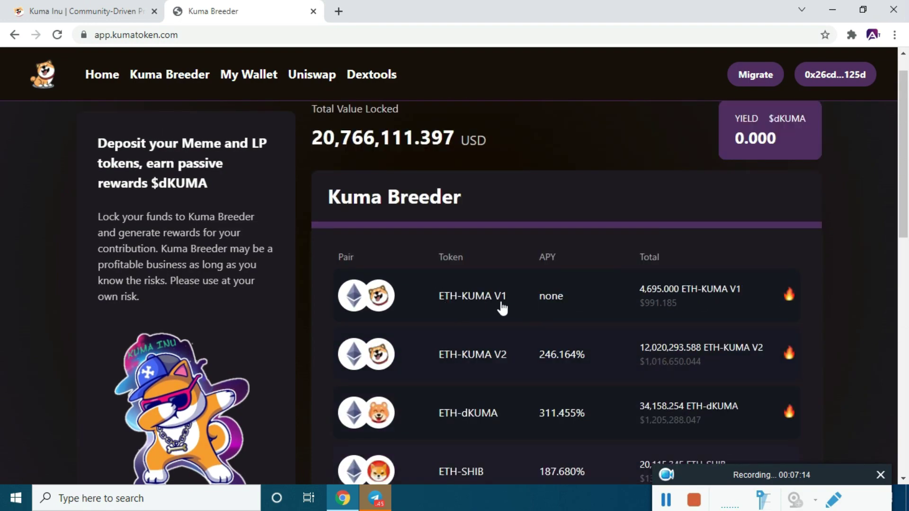
{"action": "scroll", "coordinate": [578, 312], "scroll_direction": "down", "scroll_amount": 7}
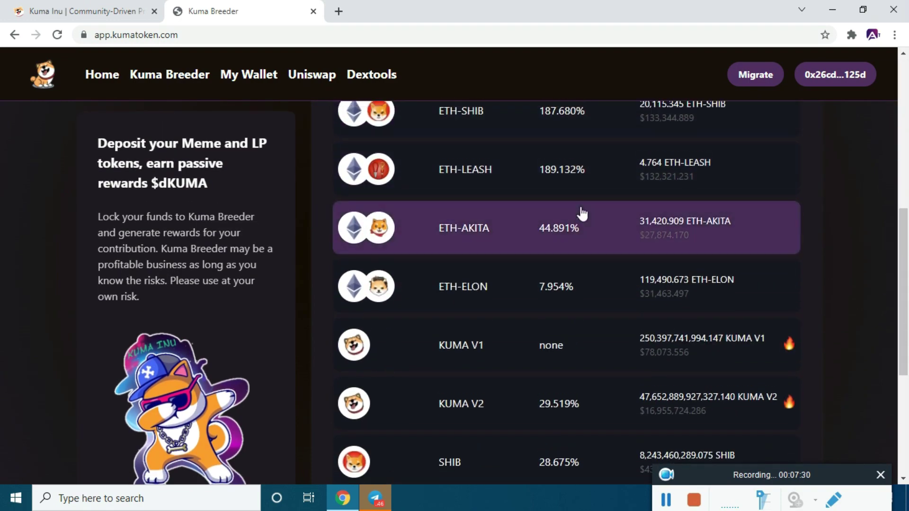
{"action": "scroll", "coordinate": [582, 212], "scroll_direction": "up", "scroll_amount": 5}
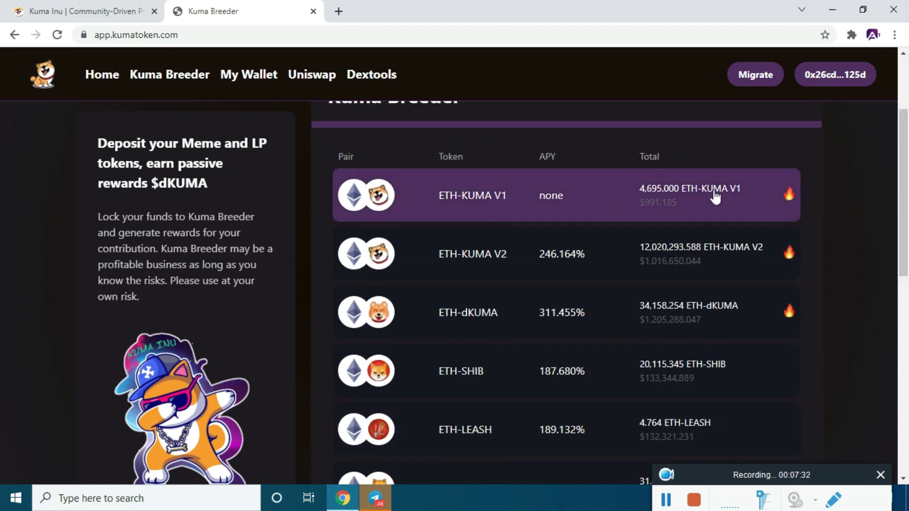
{"action": "scroll", "coordinate": [828, 202], "scroll_direction": "down", "scroll_amount": 3}
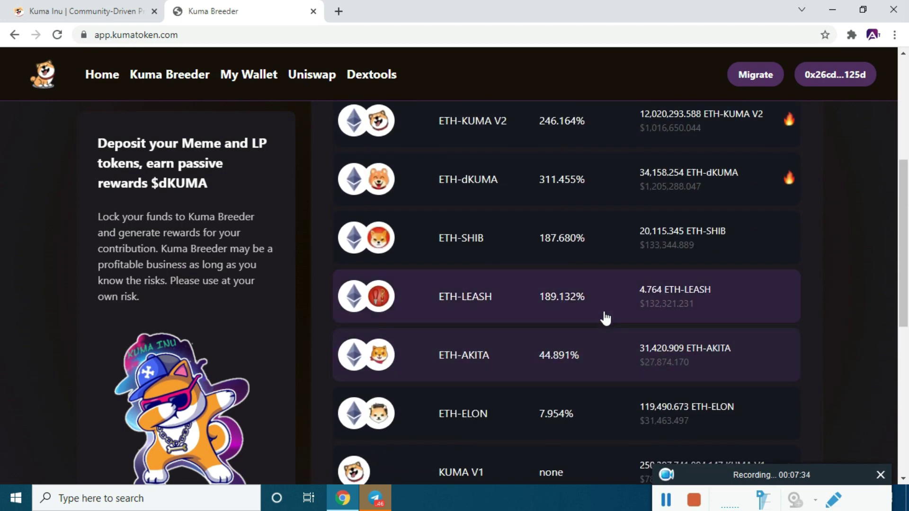
{"action": "scroll", "coordinate": [578, 327], "scroll_direction": "down", "scroll_amount": 3}
{"action": "scroll", "coordinate": [564, 353], "scroll_direction": "down", "scroll_amount": 2}
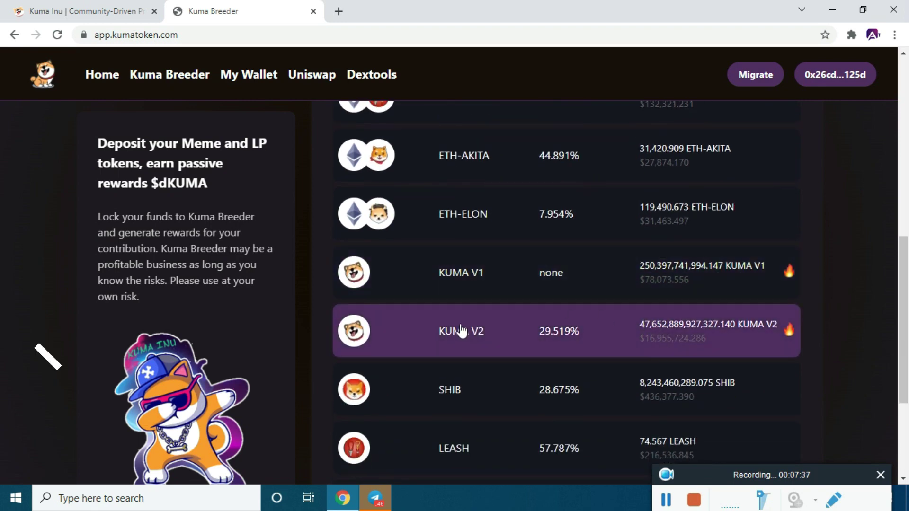
{"action": "scroll", "coordinate": [644, 279], "scroll_direction": "up", "scroll_amount": 2}
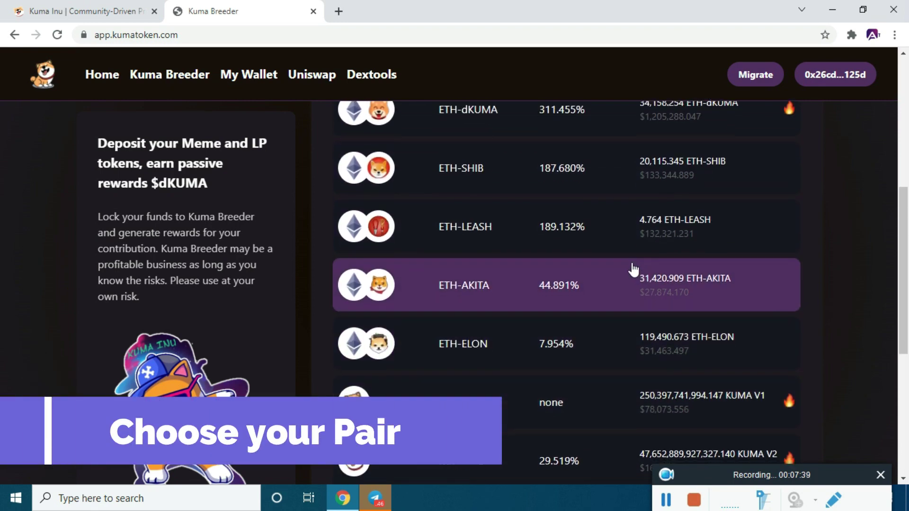
{"action": "scroll", "coordinate": [616, 277], "scroll_direction": "down", "scroll_amount": 3}
{"action": "scroll", "coordinate": [611, 370], "scroll_direction": "up", "scroll_amount": 2}
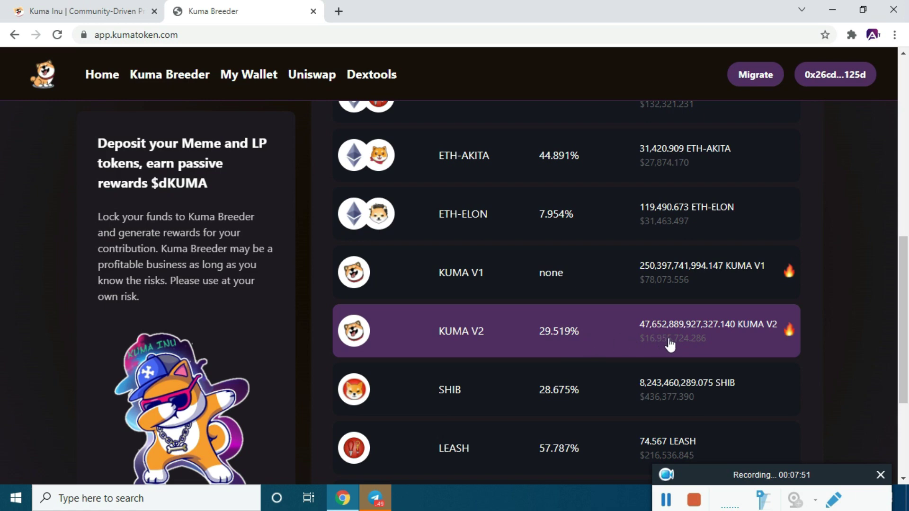
{"action": "scroll", "coordinate": [669, 344], "scroll_direction": "up", "scroll_amount": 10}
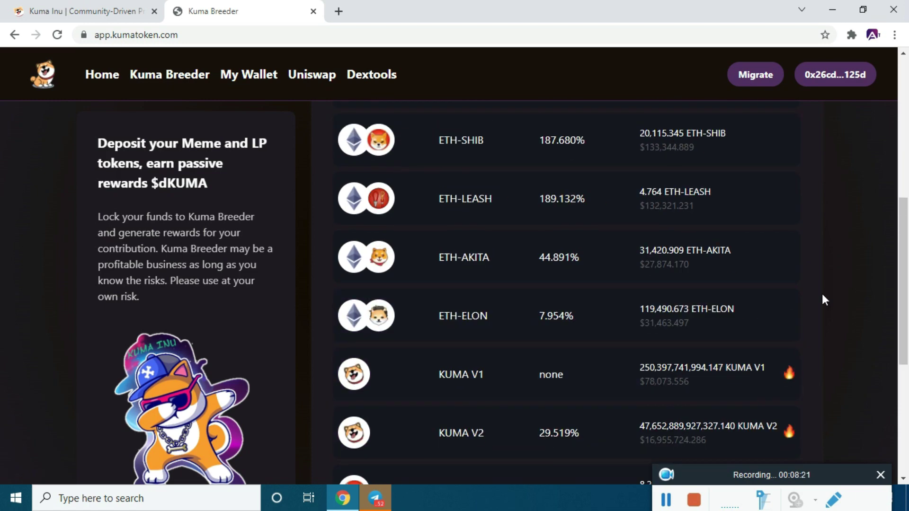
{"action": "scroll", "coordinate": [899, 226], "scroll_direction": "down", "scroll_amount": 1}
{"action": "scroll", "coordinate": [845, 223], "scroll_direction": "up", "scroll_amount": 1}
{"action": "scroll", "coordinate": [746, 256], "scroll_direction": "down", "scroll_amount": 1}
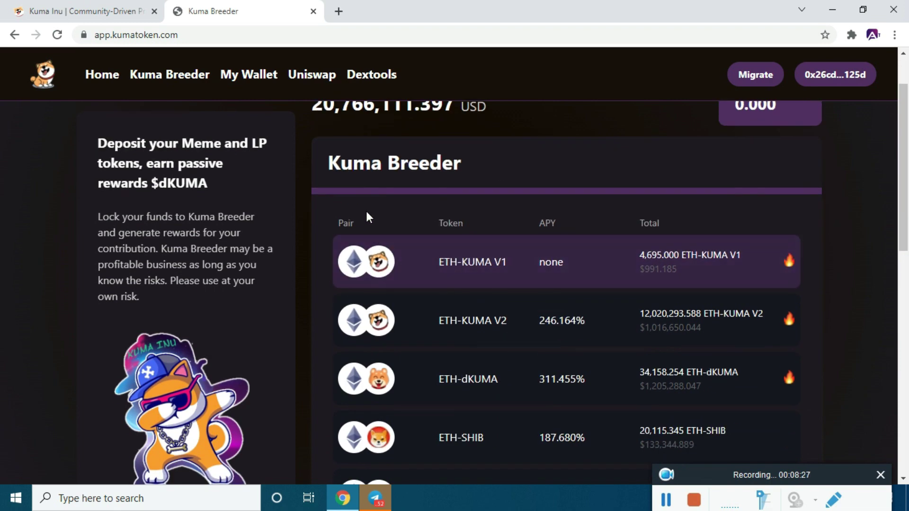
{"action": "scroll", "coordinate": [365, 208], "scroll_direction": "up", "scroll_amount": 1}
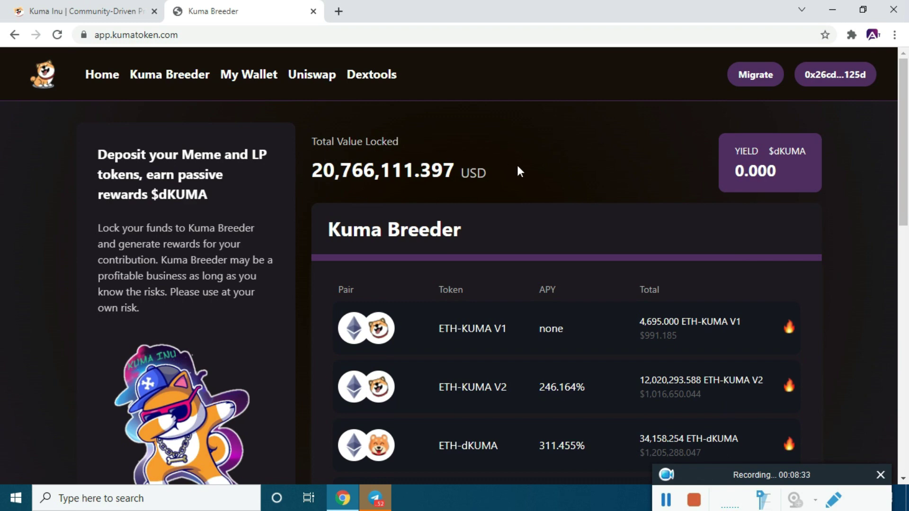
{"action": "scroll", "coordinate": [517, 172], "scroll_direction": "down", "scroll_amount": 6}
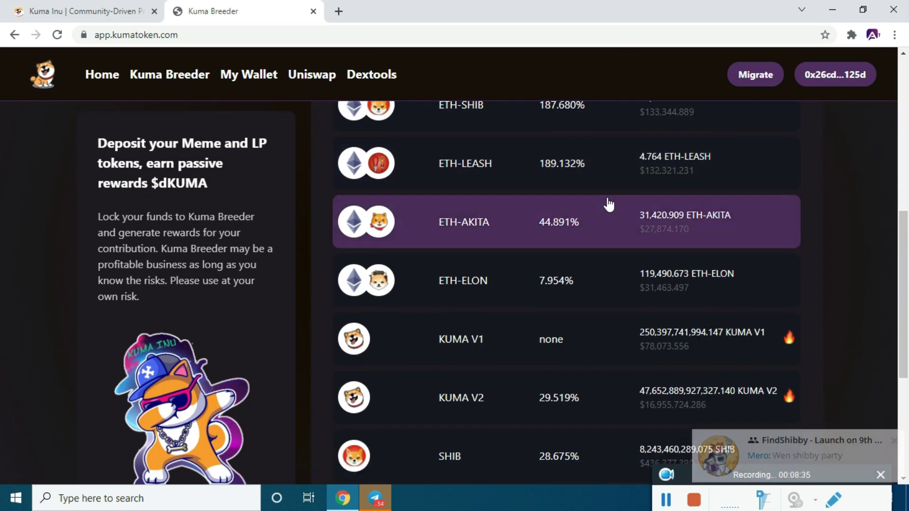
{"action": "scroll", "coordinate": [607, 204], "scroll_direction": "down", "scroll_amount": 4}
{"action": "scroll", "coordinate": [614, 213], "scroll_direction": "up", "scroll_amount": 3}
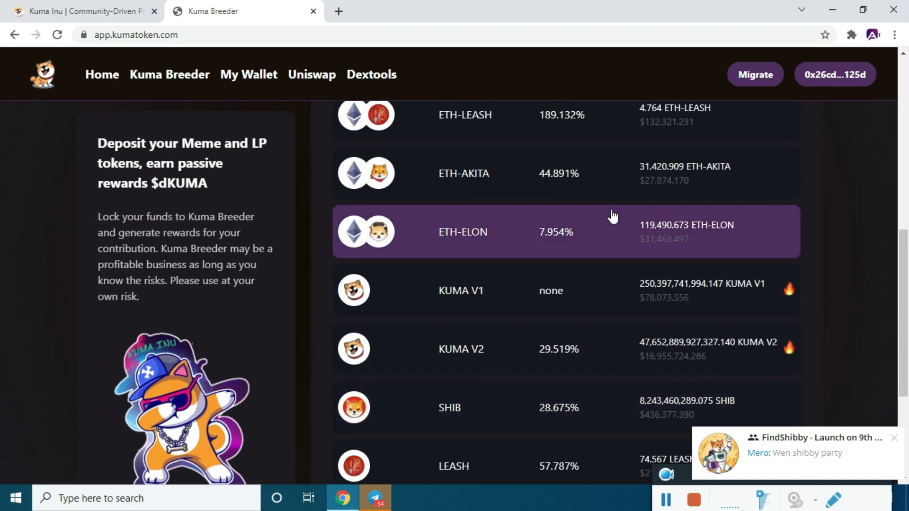
{"action": "scroll", "coordinate": [608, 214], "scroll_direction": "down", "scroll_amount": 2}
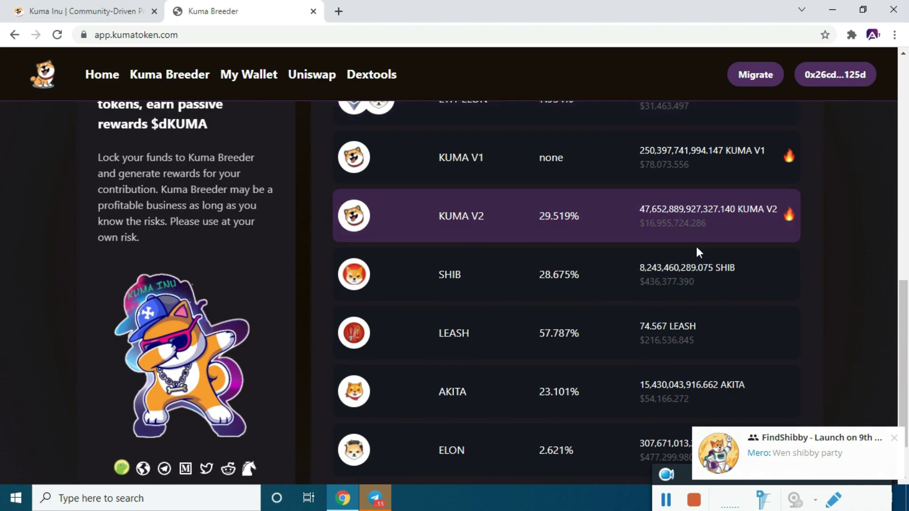
{"action": "scroll", "coordinate": [698, 245], "scroll_direction": "up", "scroll_amount": 4}
{"action": "scroll", "coordinate": [543, 266], "scroll_direction": "down", "scroll_amount": 4}
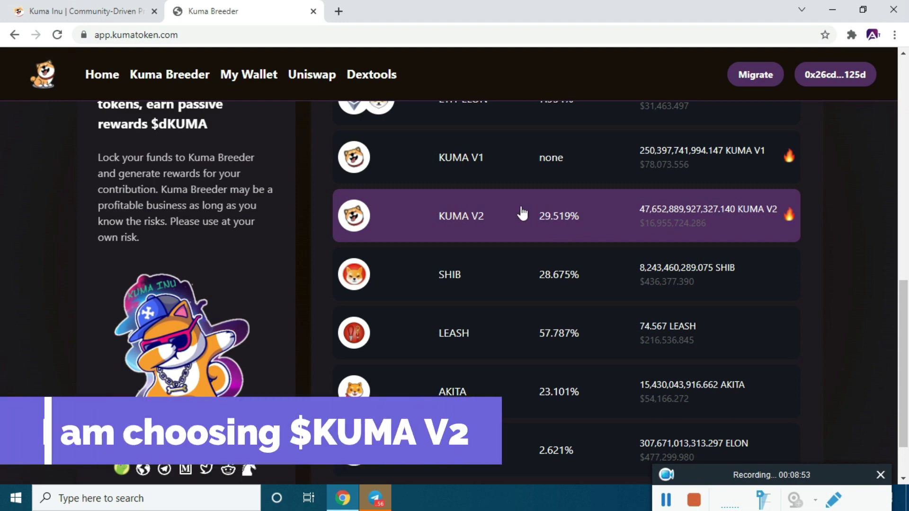
Open the KUMA V2 pool page showing 29.519% APY and a 433,780,525.388 balance.
{"action": "left_click", "coordinate": [523, 214]}
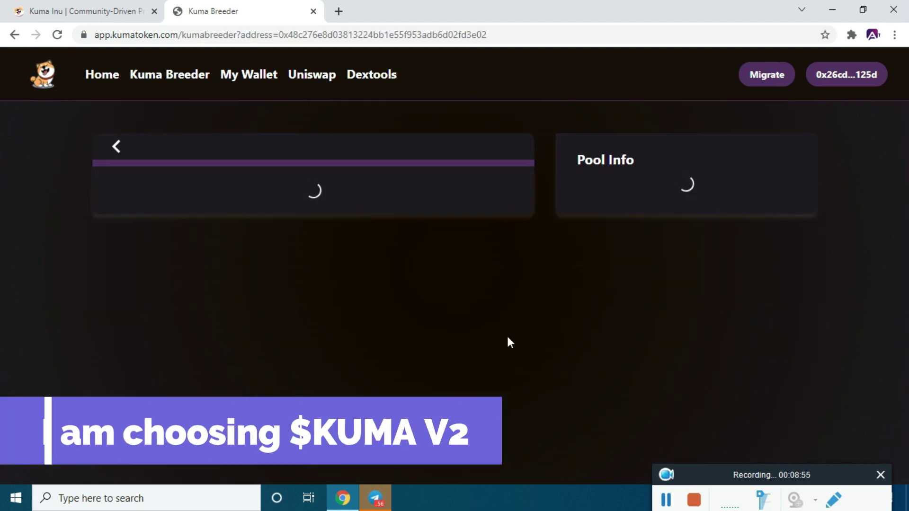
{"action": "scroll", "coordinate": [540, 314], "scroll_direction": "down", "scroll_amount": 1}
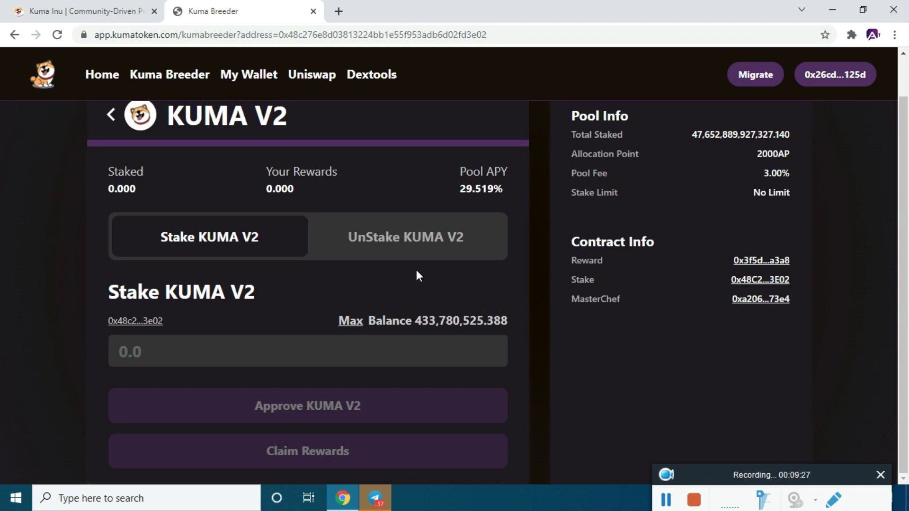
{"action": "scroll", "coordinate": [418, 275], "scroll_direction": "up", "scroll_amount": 1}
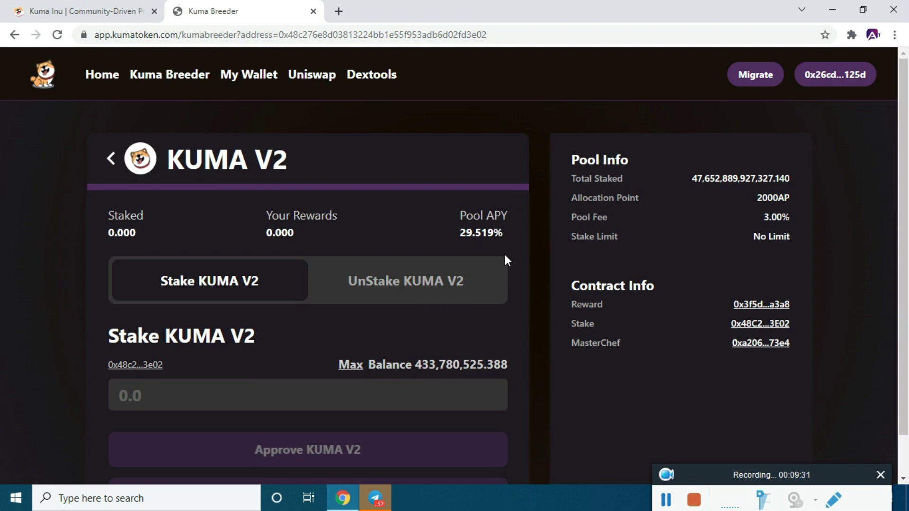
{"action": "scroll", "coordinate": [375, 189], "scroll_direction": "down", "scroll_amount": 1}
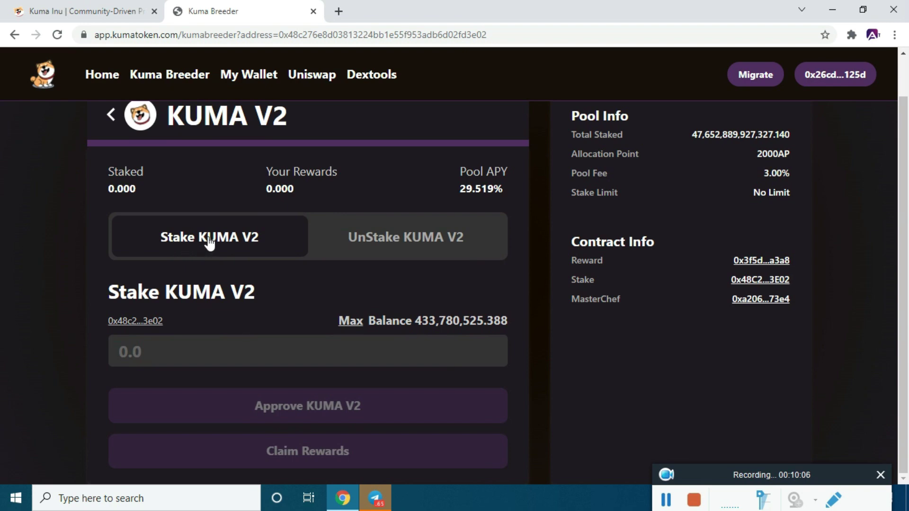
Enter 433780525 as the KUMA V2 stake amount, fixing the mistyped 43378525.
{"action": "left_click", "coordinate": [384, 238]}
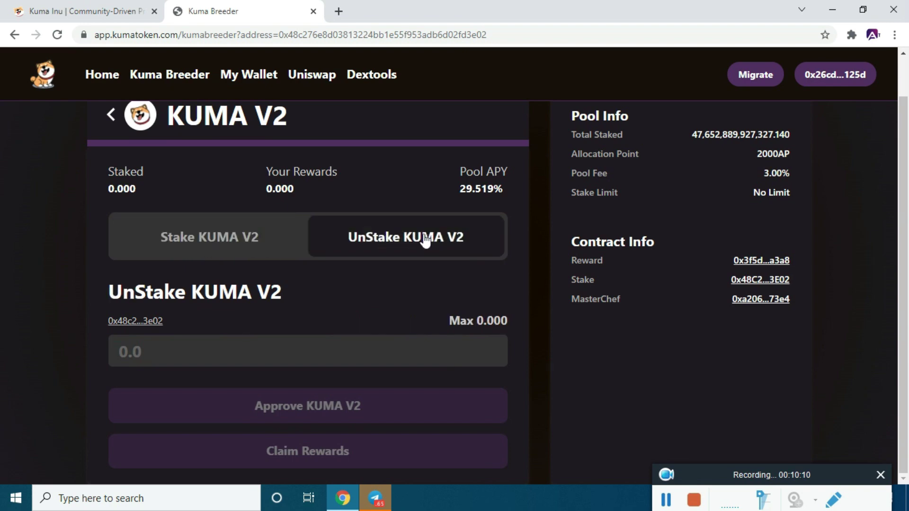
{"action": "left_click", "coordinate": [205, 242]}
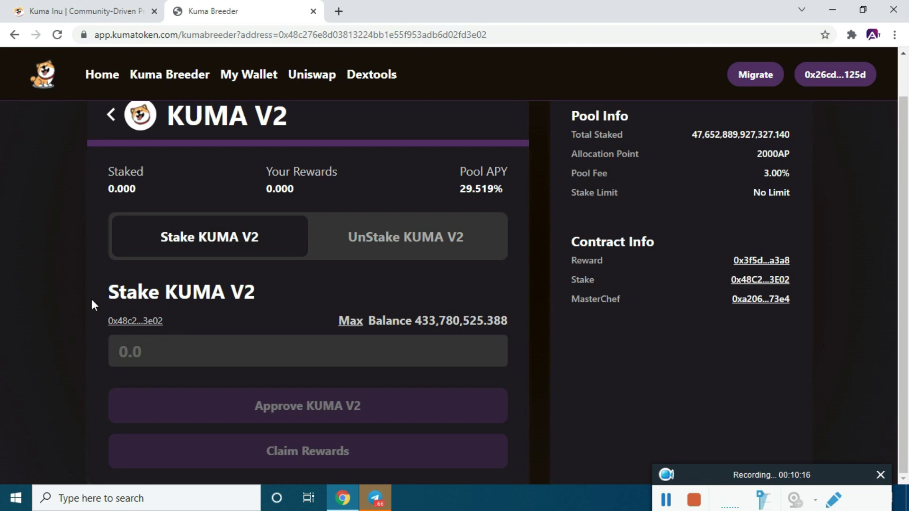
{"action": "left_click", "coordinate": [336, 358]}
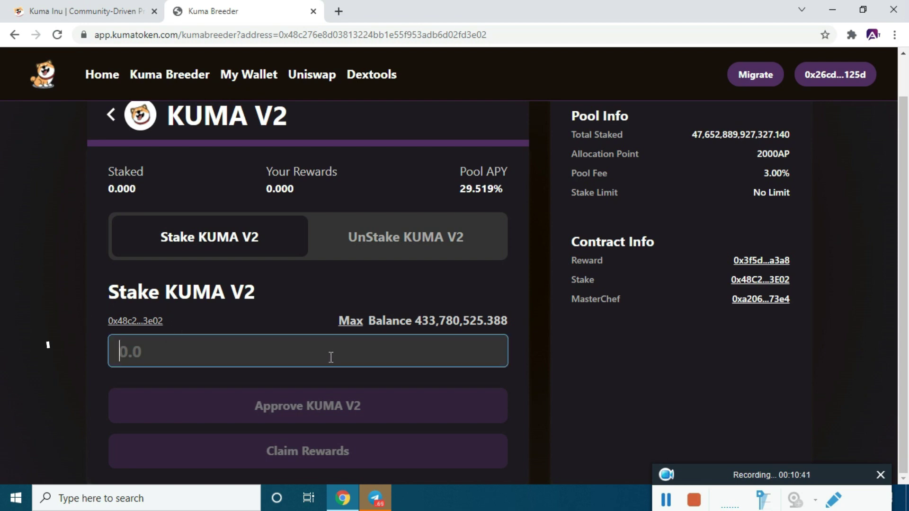
{"action": "type", "text": "4"}
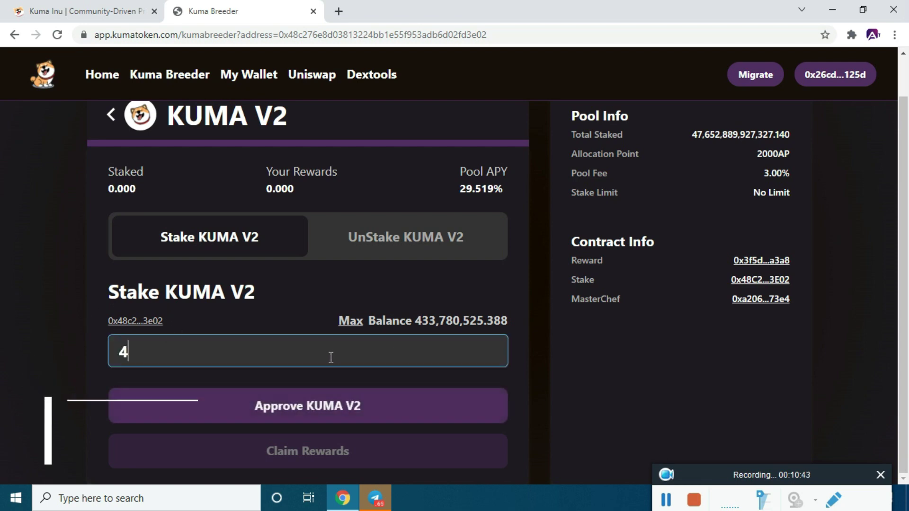
{"action": "type", "text": "33"}
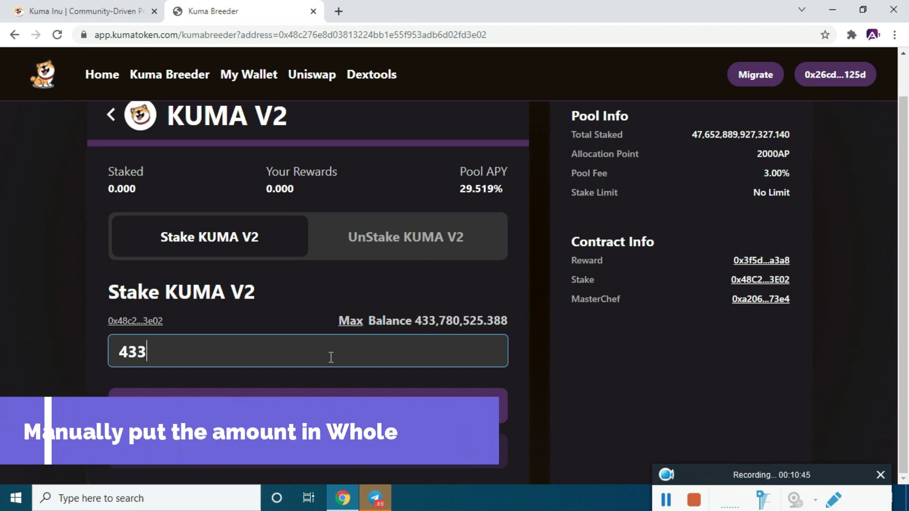
{"action": "type", "text": "7"}
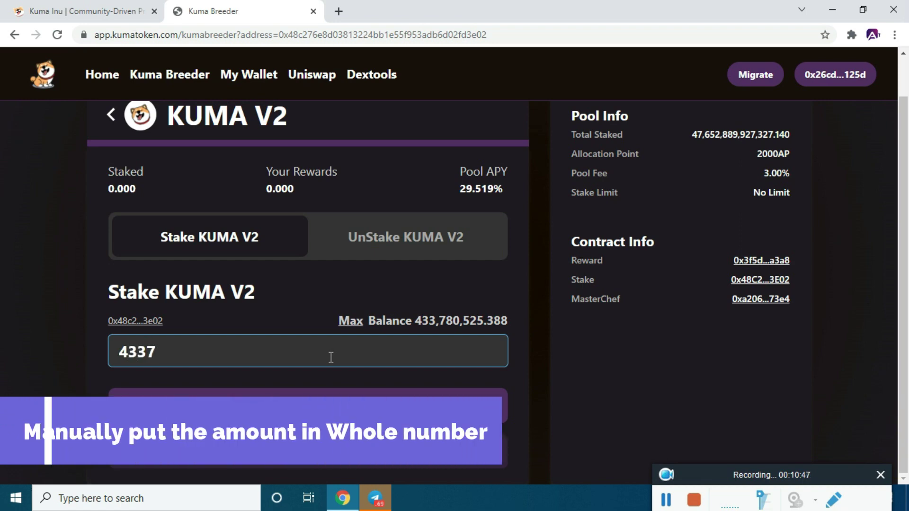
{"action": "type", "text": "8"}
{"action": "type", "text": "52"}
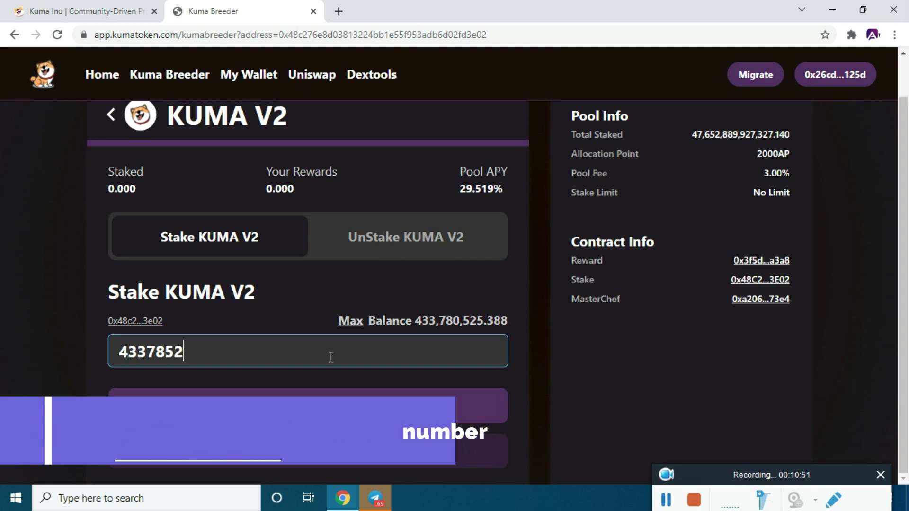
{"action": "type", "text": "5"}
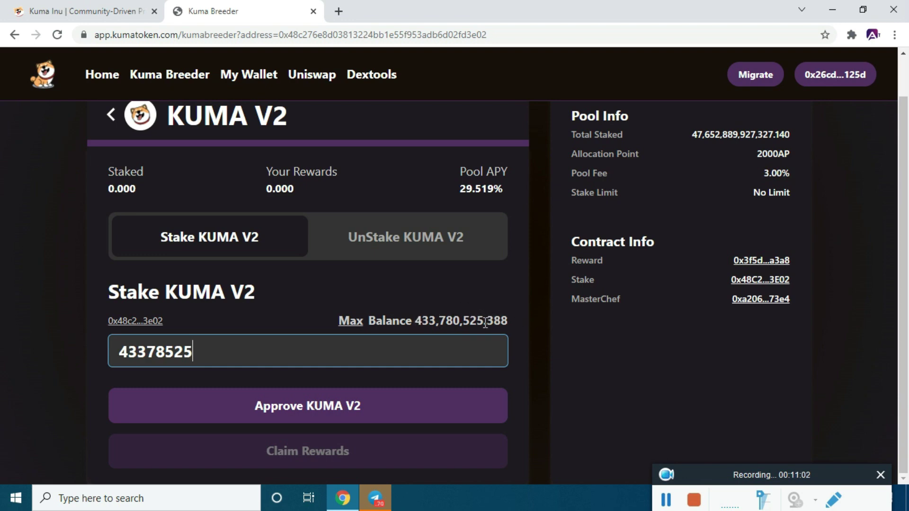
{"action": "left_click_drag", "start_coordinate": [485, 322], "coordinate": [417, 318]}
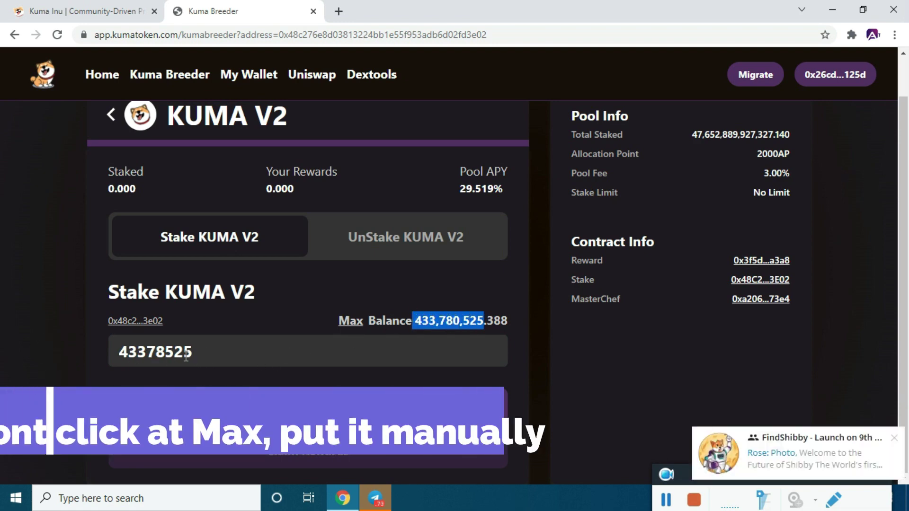
{"action": "left_click", "coordinate": [173, 349]}
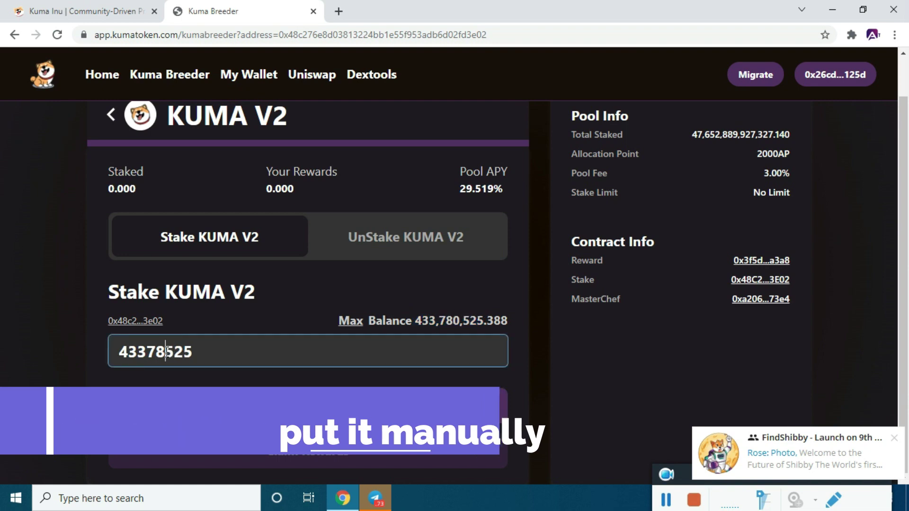
{"action": "type", "text": "0"}
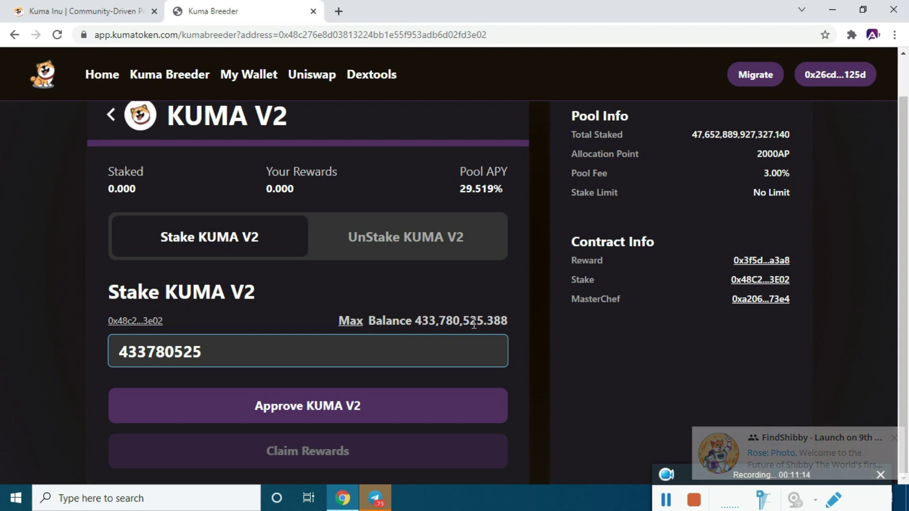
{"action": "left_click", "coordinate": [238, 351]}
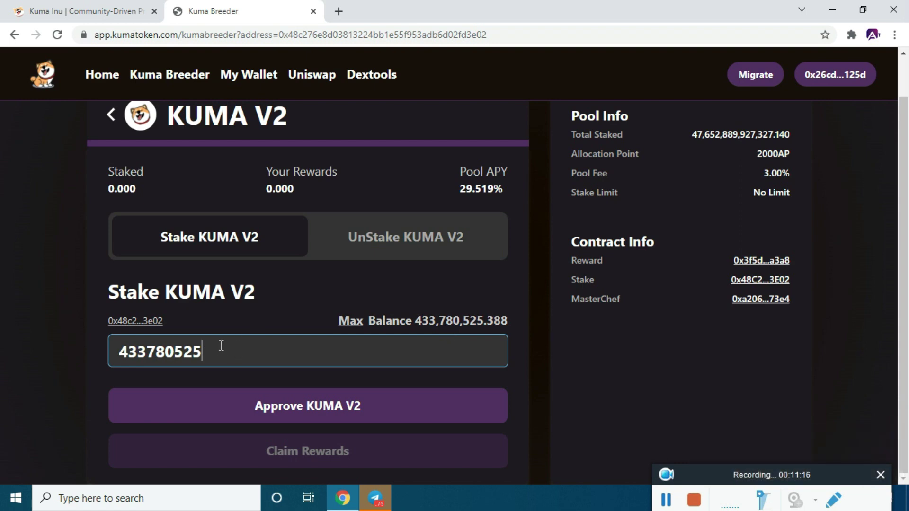
{"action": "scroll", "coordinate": [684, 283], "scroll_direction": "up", "scroll_amount": 1}
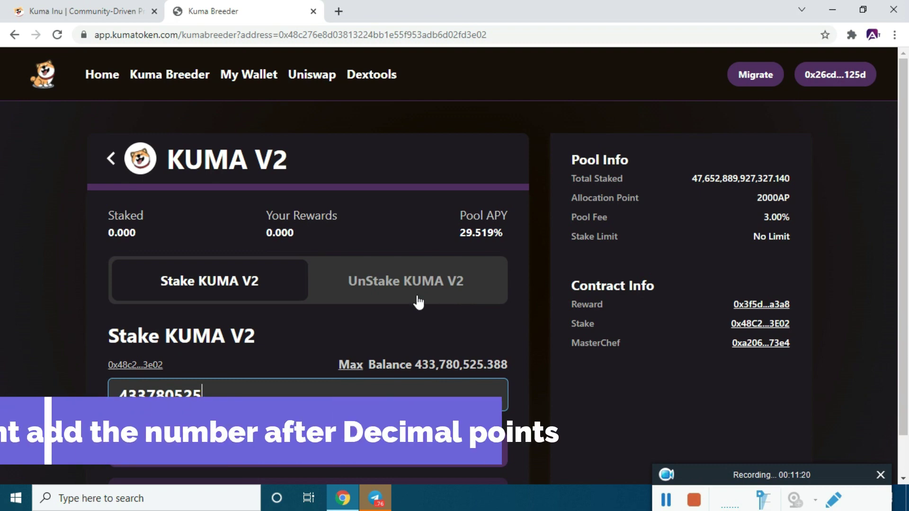
{"action": "scroll", "coordinate": [419, 302], "scroll_direction": "down", "scroll_amount": 1}
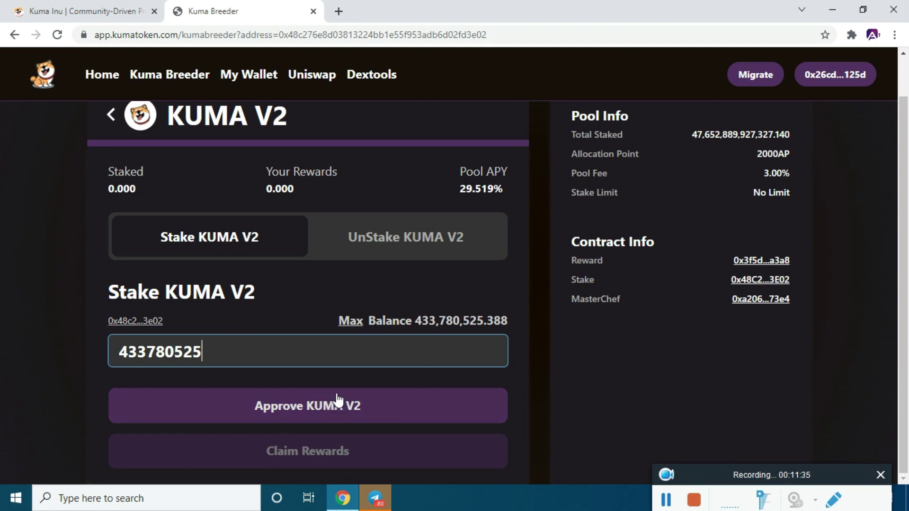
Approve KUMA V2 spending and confirm it in MetaMask for an $18.02 fee.
{"action": "left_click", "coordinate": [316, 407]}
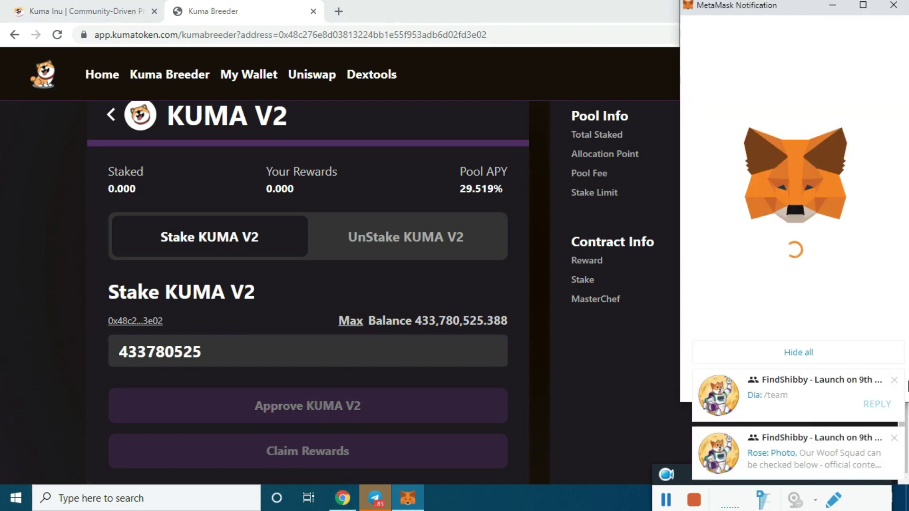
{"action": "left_click", "coordinate": [800, 353]}
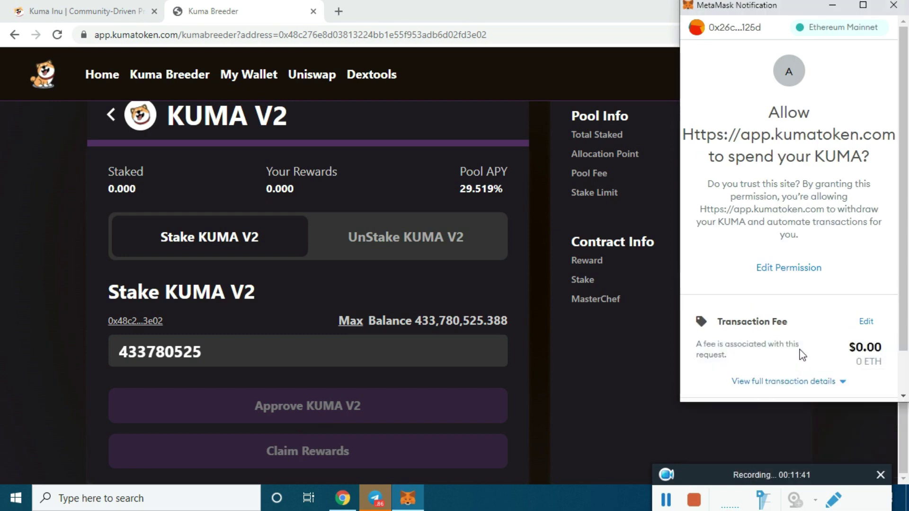
{"action": "scroll", "coordinate": [772, 379], "scroll_direction": "down", "scroll_amount": 1}
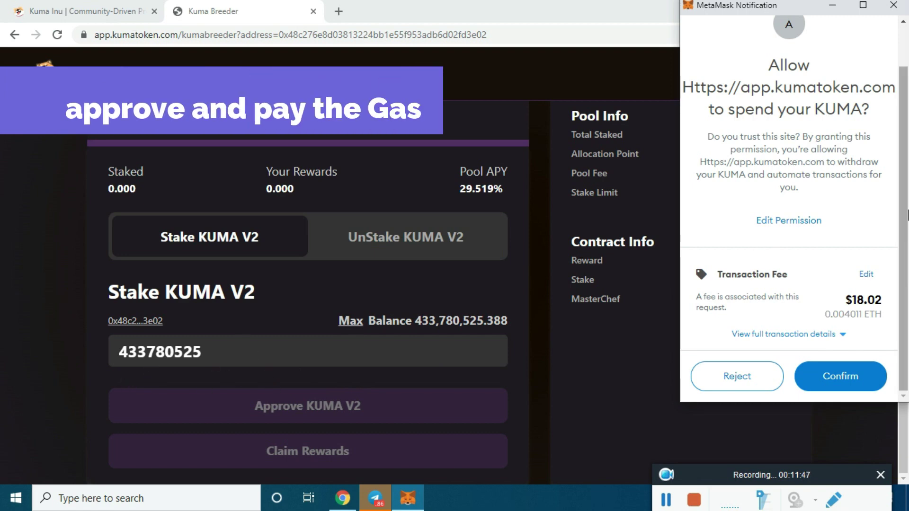
{"action": "scroll", "coordinate": [773, 235], "scroll_direction": "up", "scroll_amount": 1}
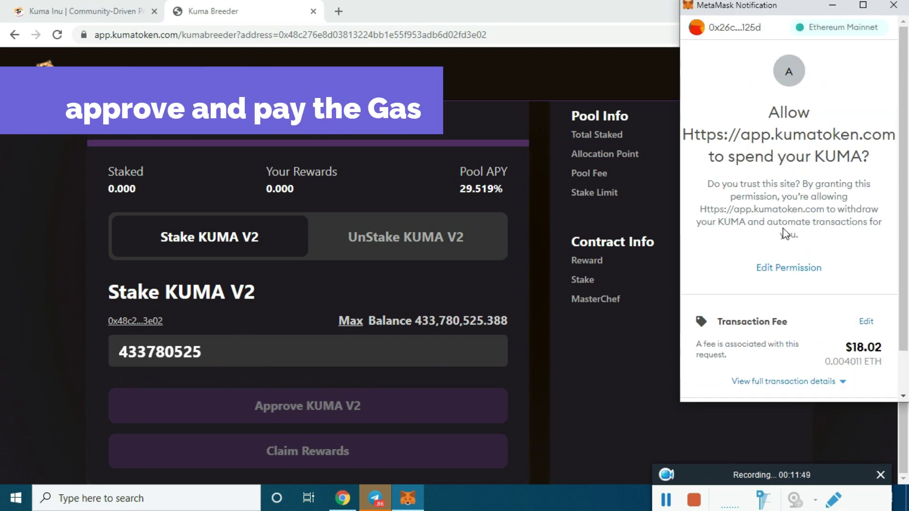
{"action": "scroll", "coordinate": [804, 137], "scroll_direction": "down", "scroll_amount": 1}
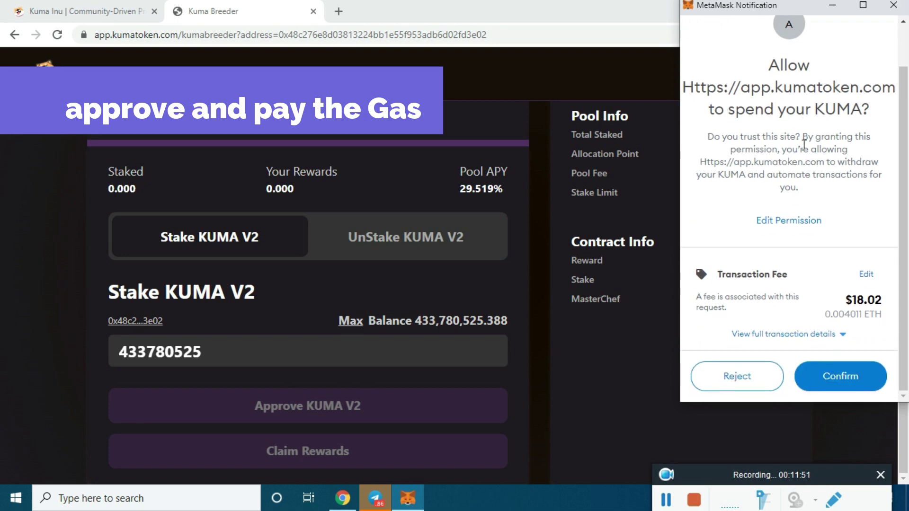
{"action": "left_click", "coordinate": [826, 381]}
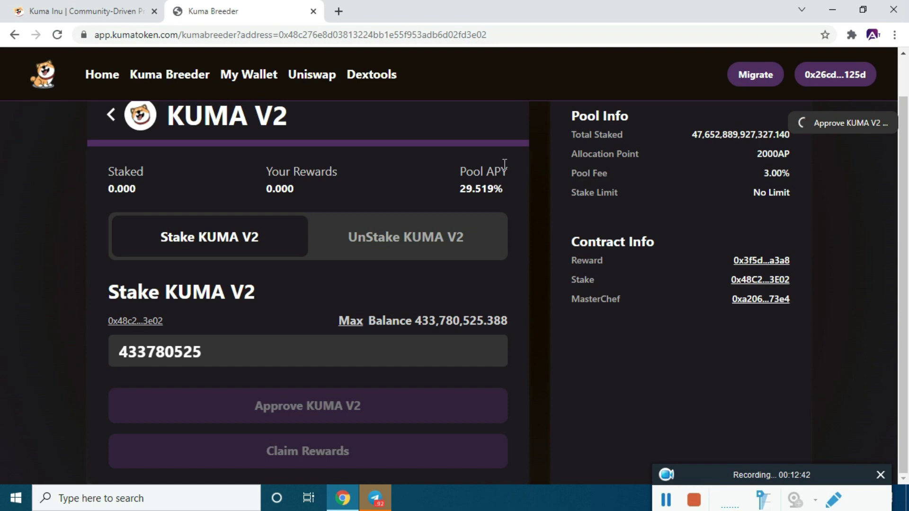
Stake 433780525 KUMA V2 and confirm it in MetaMask with a $55.82 gas fee.
{"action": "scroll", "coordinate": [505, 164], "scroll_direction": "up", "scroll_amount": 1}
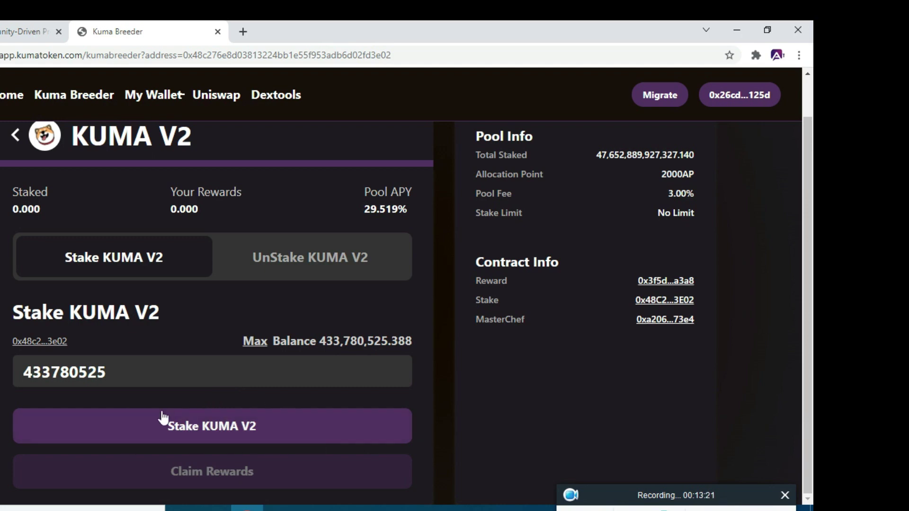
{"action": "left_click", "coordinate": [231, 426]}
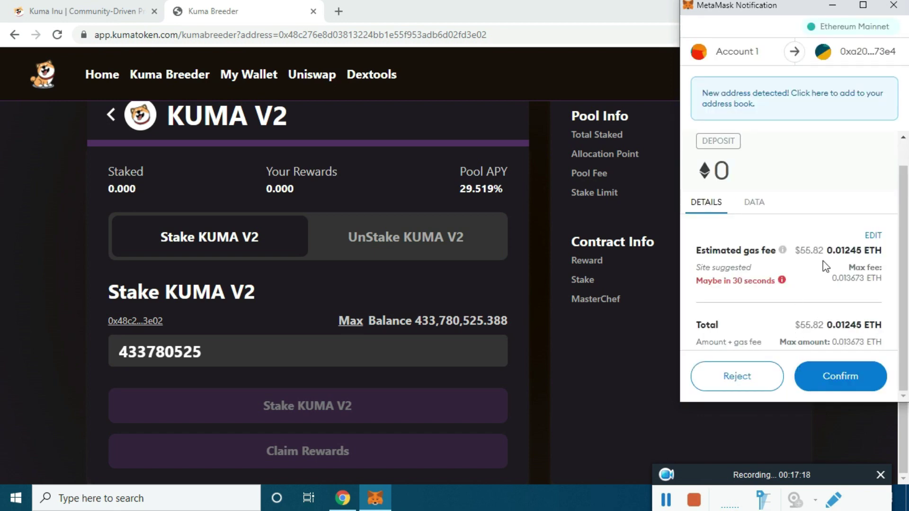
{"action": "left_click", "coordinate": [853, 376]}
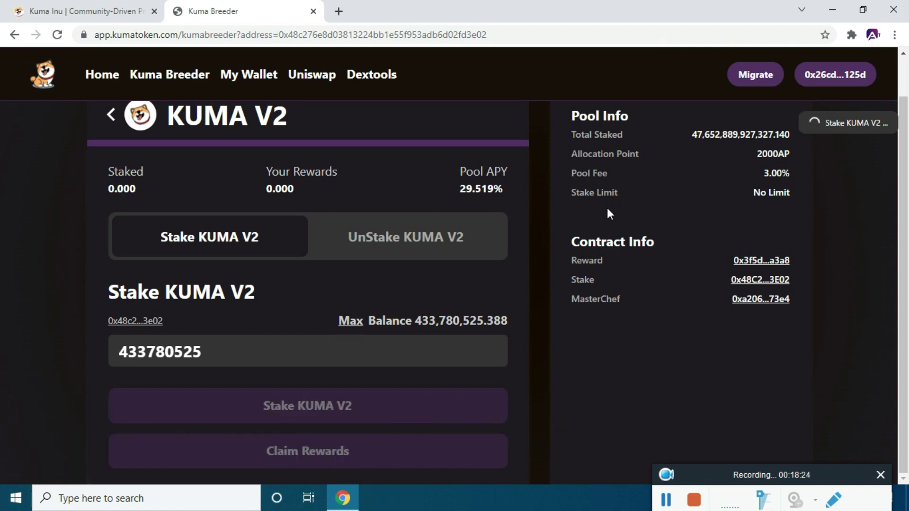
Scroll through the Kuma Inu website tab while the KUMA V2 stake completes.
{"action": "left_click", "coordinate": [98, 2]}
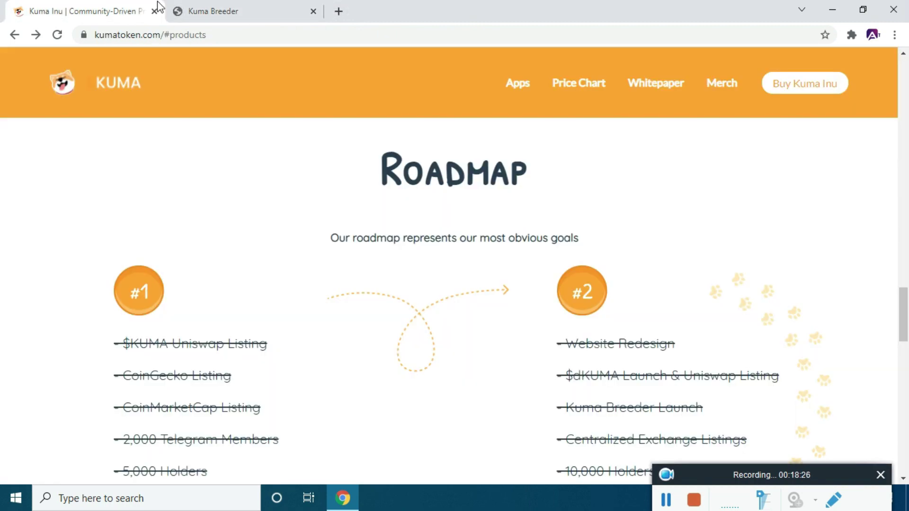
{"action": "scroll", "coordinate": [497, 161], "scroll_direction": "down", "scroll_amount": 5}
{"action": "scroll", "coordinate": [484, 180], "scroll_direction": "up", "scroll_amount": 15}
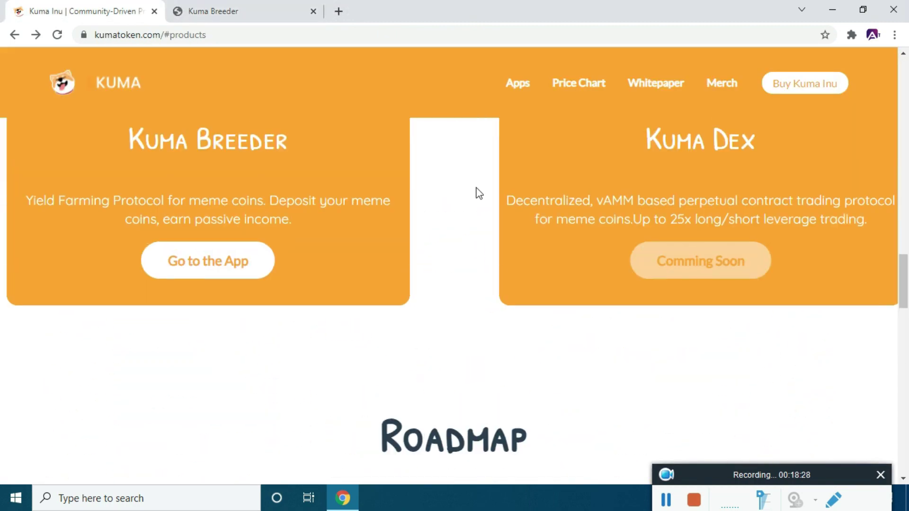
{"action": "scroll", "coordinate": [479, 192], "scroll_direction": "up", "scroll_amount": 10}
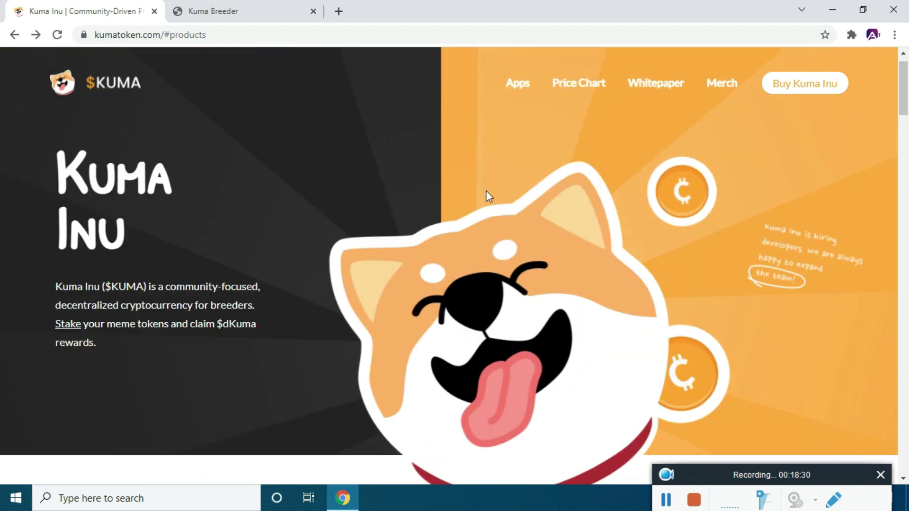
{"action": "scroll", "coordinate": [376, 209], "scroll_direction": "down", "scroll_amount": 3}
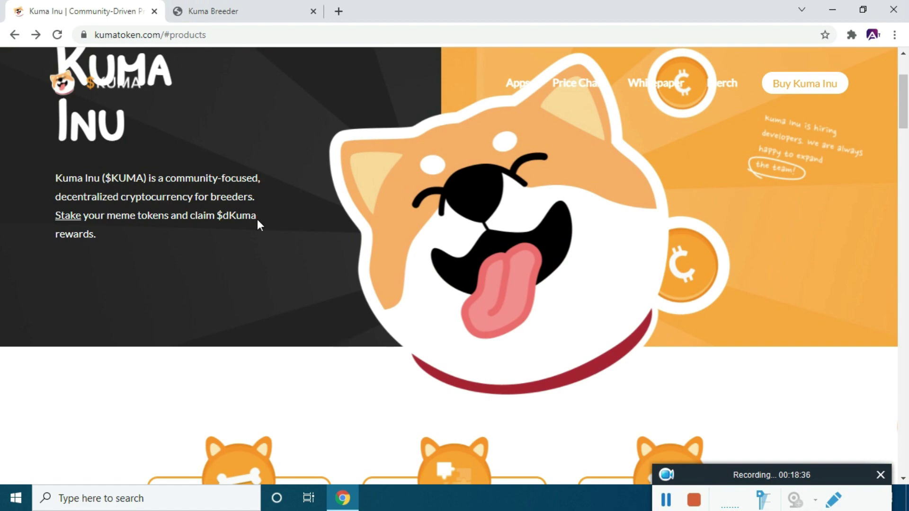
{"action": "scroll", "coordinate": [125, 237], "scroll_direction": "down", "scroll_amount": 10}
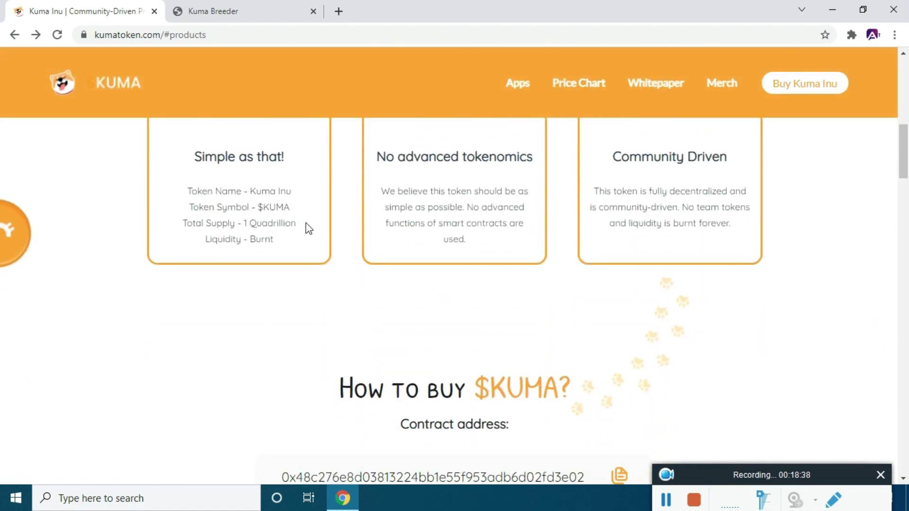
{"action": "scroll", "coordinate": [432, 245], "scroll_direction": "down", "scroll_amount": 5}
{"action": "scroll", "coordinate": [431, 245], "scroll_direction": "down", "scroll_amount": 12}
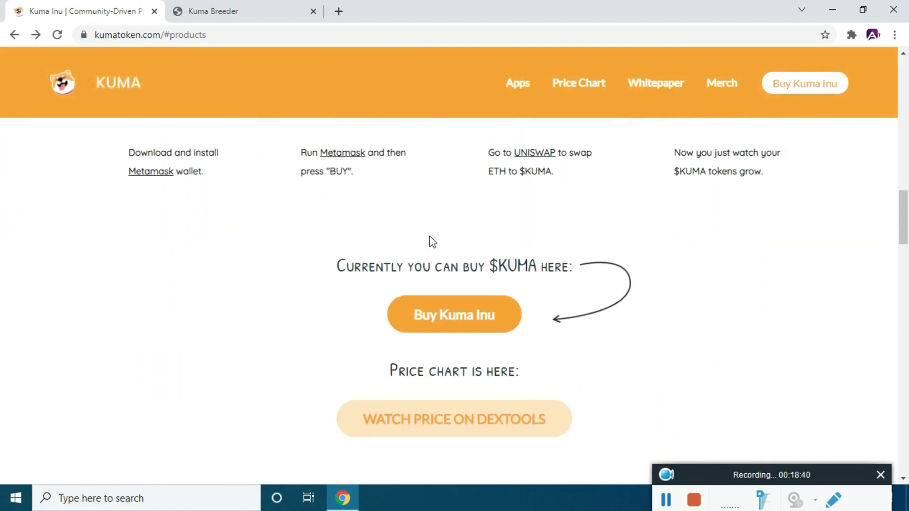
{"action": "scroll", "coordinate": [432, 240], "scroll_direction": "down", "scroll_amount": 15}
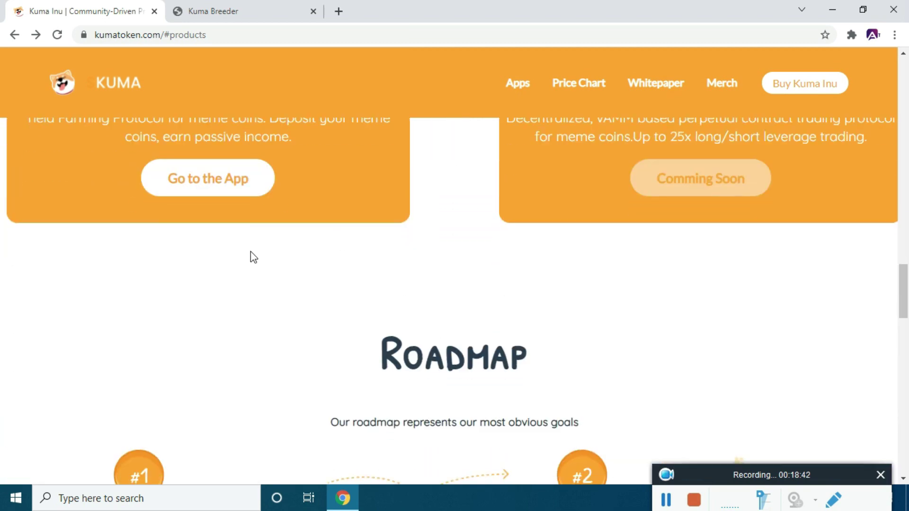
{"action": "scroll", "coordinate": [327, 255], "scroll_direction": "down", "scroll_amount": 3}
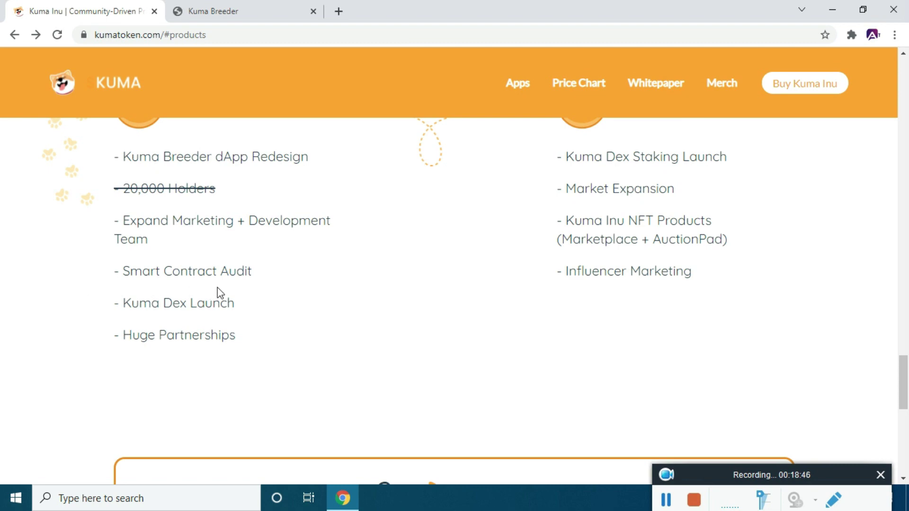
{"action": "scroll", "coordinate": [250, 309], "scroll_direction": "down", "scroll_amount": 4}
{"action": "scroll", "coordinate": [268, 308], "scroll_direction": "up", "scroll_amount": 4}
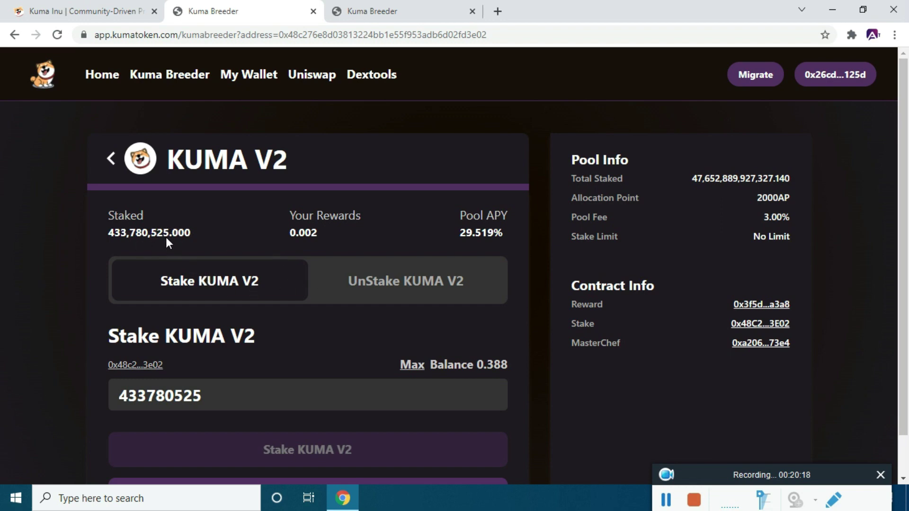
Scroll down the KUMA V2 pool page to the Claim Rewards button.
{"action": "scroll", "coordinate": [320, 251], "scroll_direction": "down", "scroll_amount": 1}
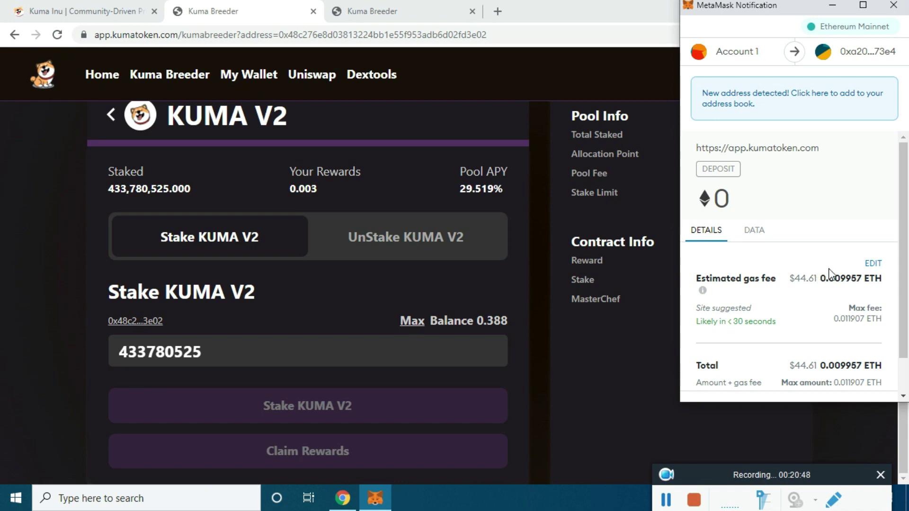
Reject the dKUMA reward-claim transaction in MetaMask, leaving rewards at 0.003.
{"action": "left_click", "coordinate": [893, 5]}
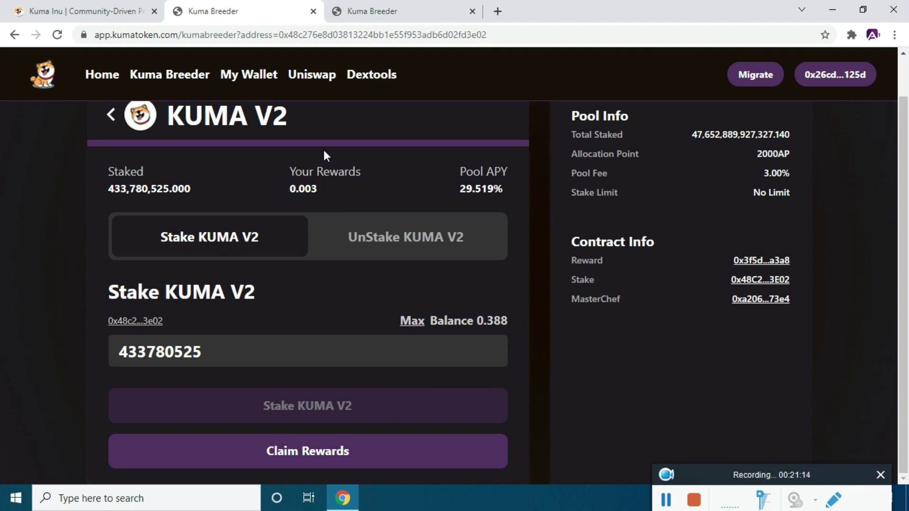
{"action": "scroll", "coordinate": [70, 199], "scroll_direction": "up", "scroll_amount": 1}
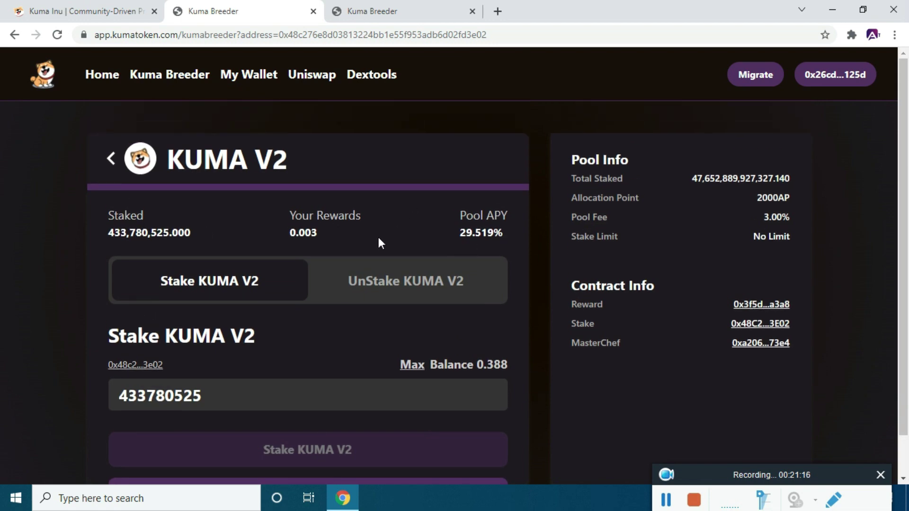
{"action": "scroll", "coordinate": [379, 243], "scroll_direction": "down", "scroll_amount": 1}
Preview unstaking the maximum 433,780,525.000 KUMA V2 in the UnStake form without confirming.
{"action": "left_click", "coordinate": [399, 234]}
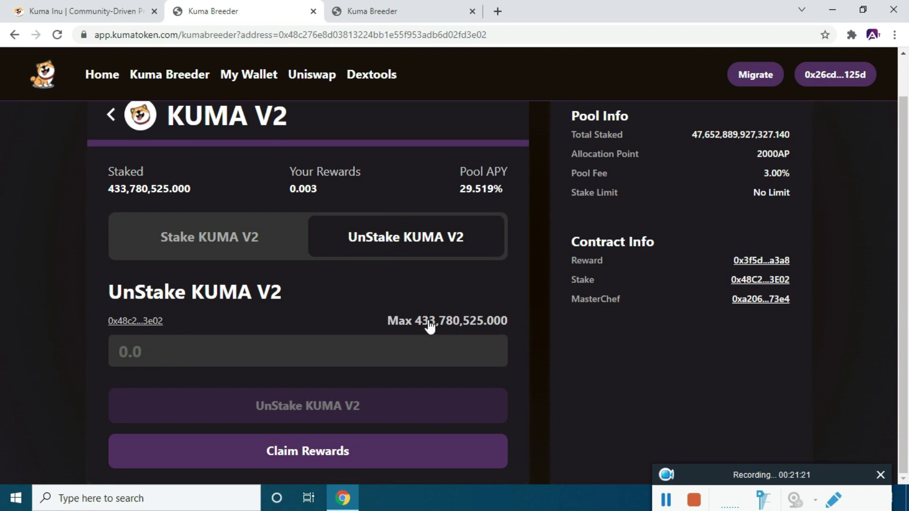
{"action": "left_click", "coordinate": [399, 326]}
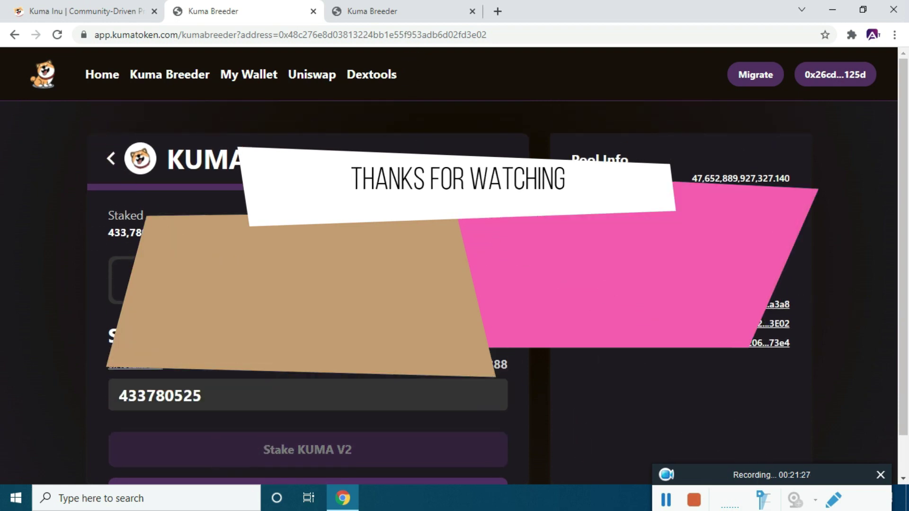
{"action": "scroll", "coordinate": [714, 363], "scroll_direction": "down", "scroll_amount": 1}
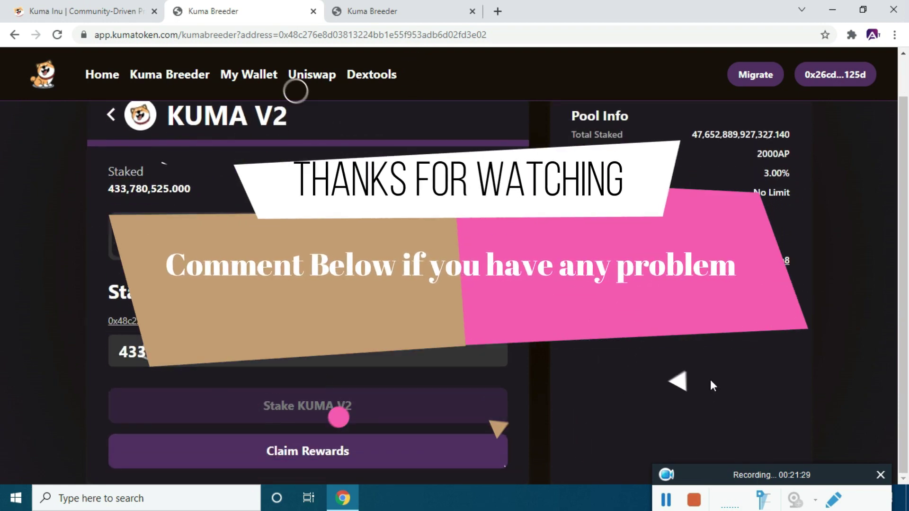
{"action": "scroll", "coordinate": [714, 364], "scroll_direction": "up", "scroll_amount": 1}
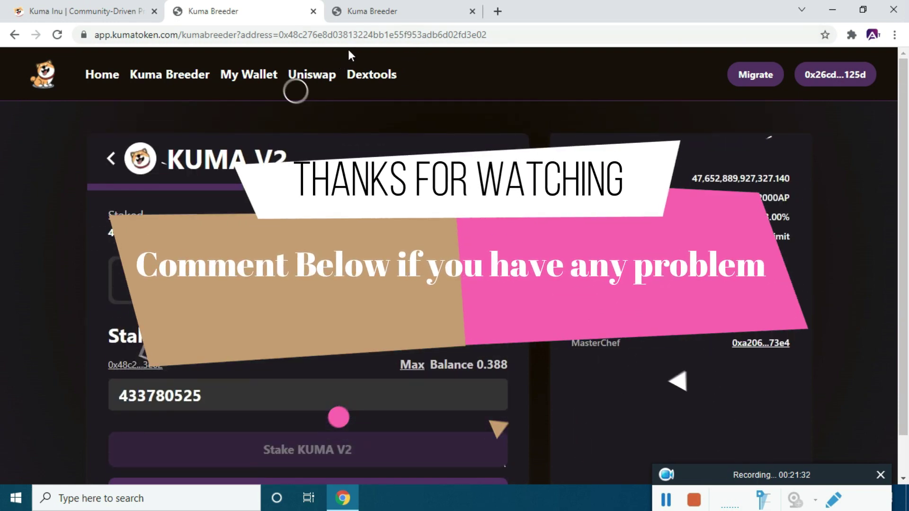